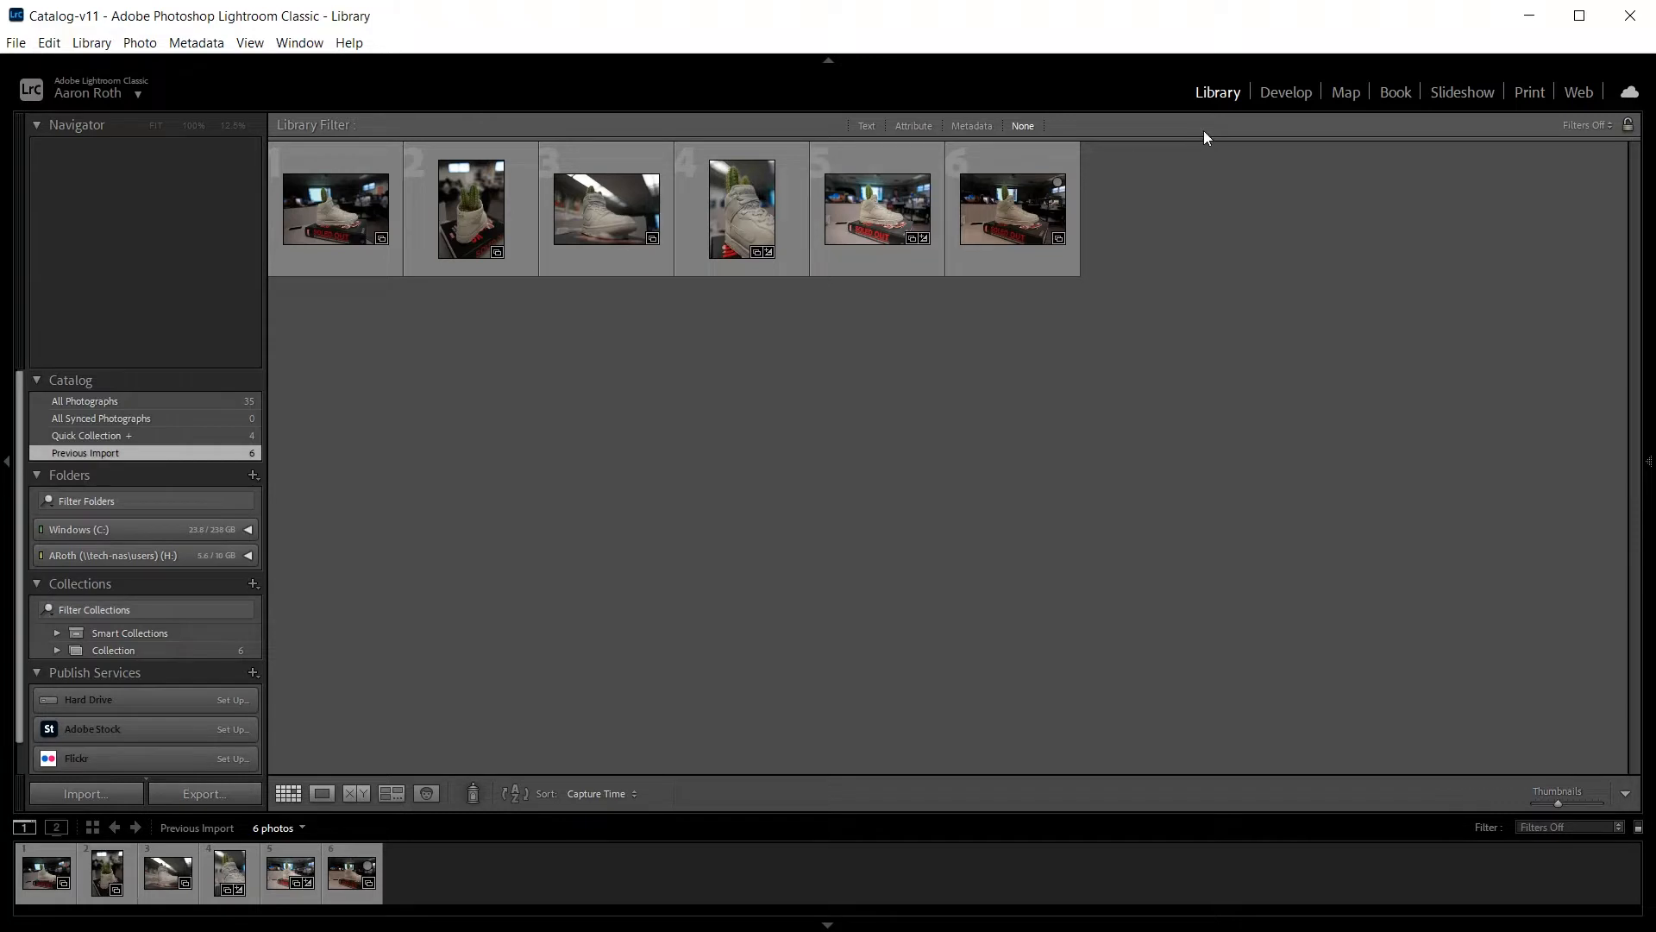
click(1272, 93)
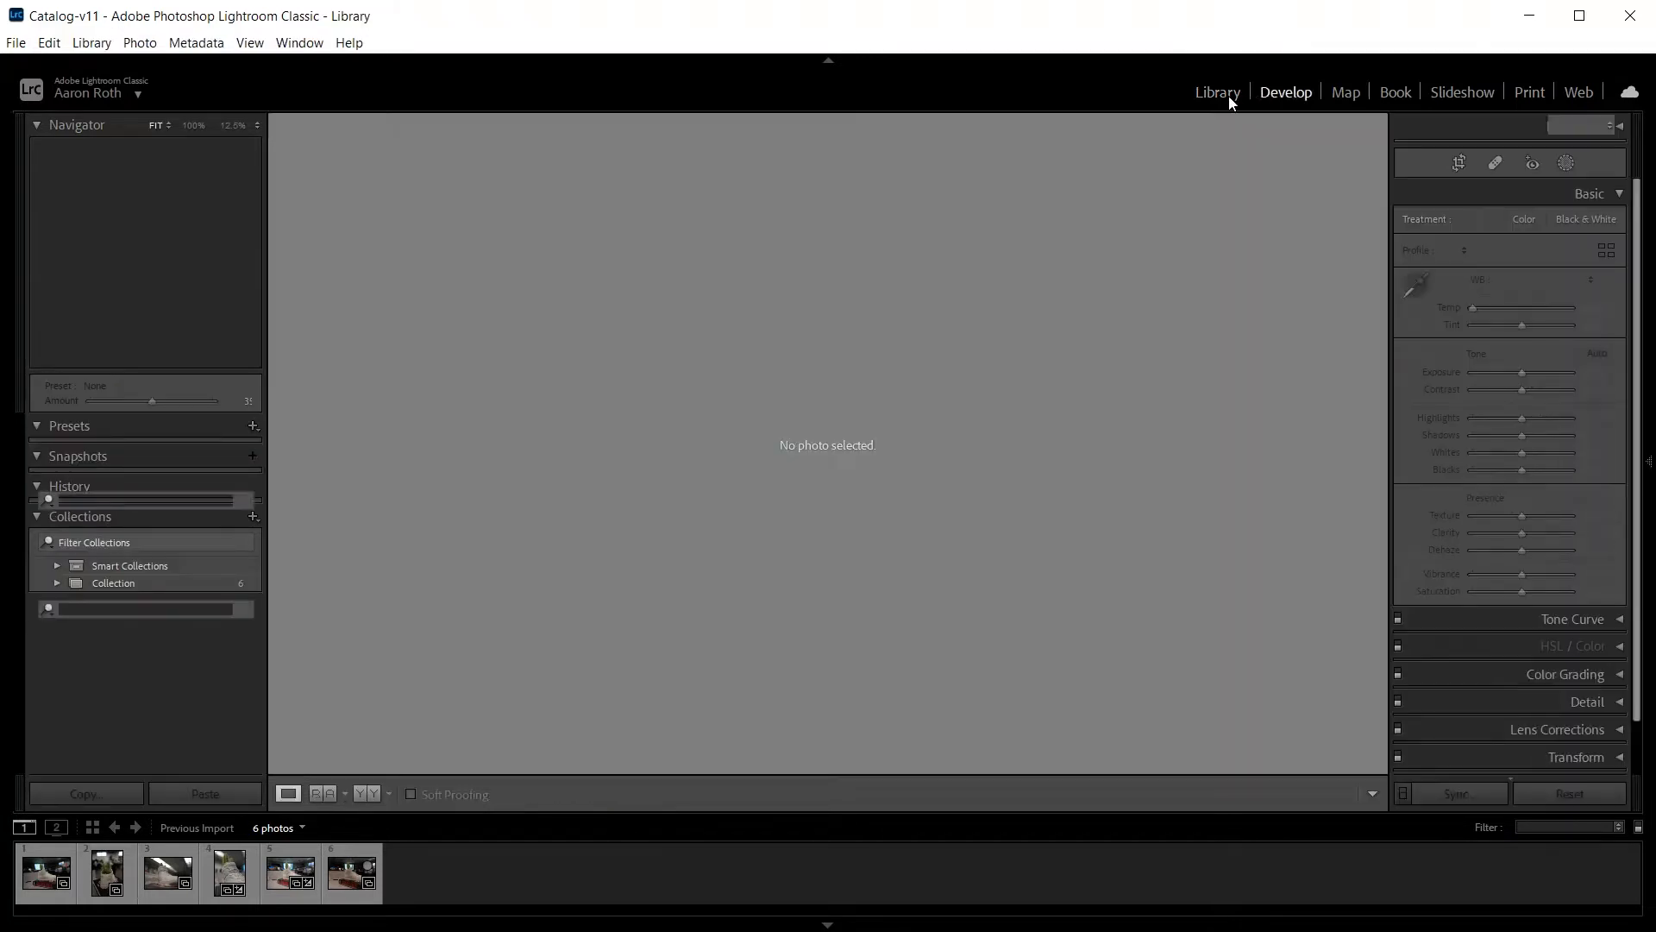
click(1225, 95)
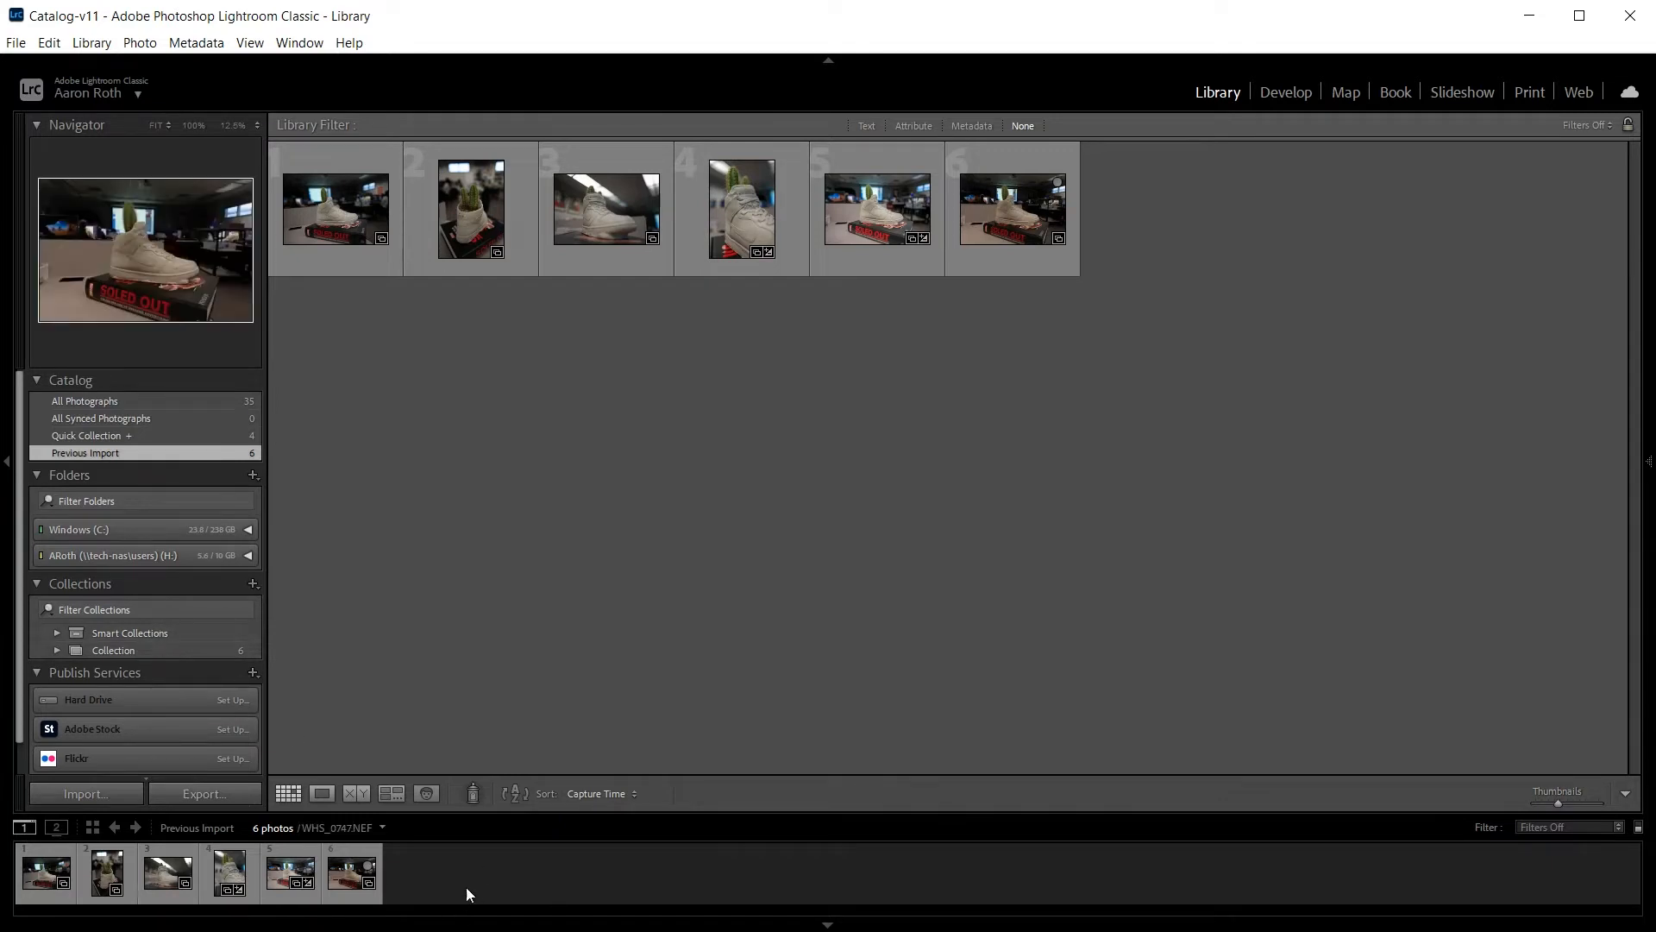
click(352, 878)
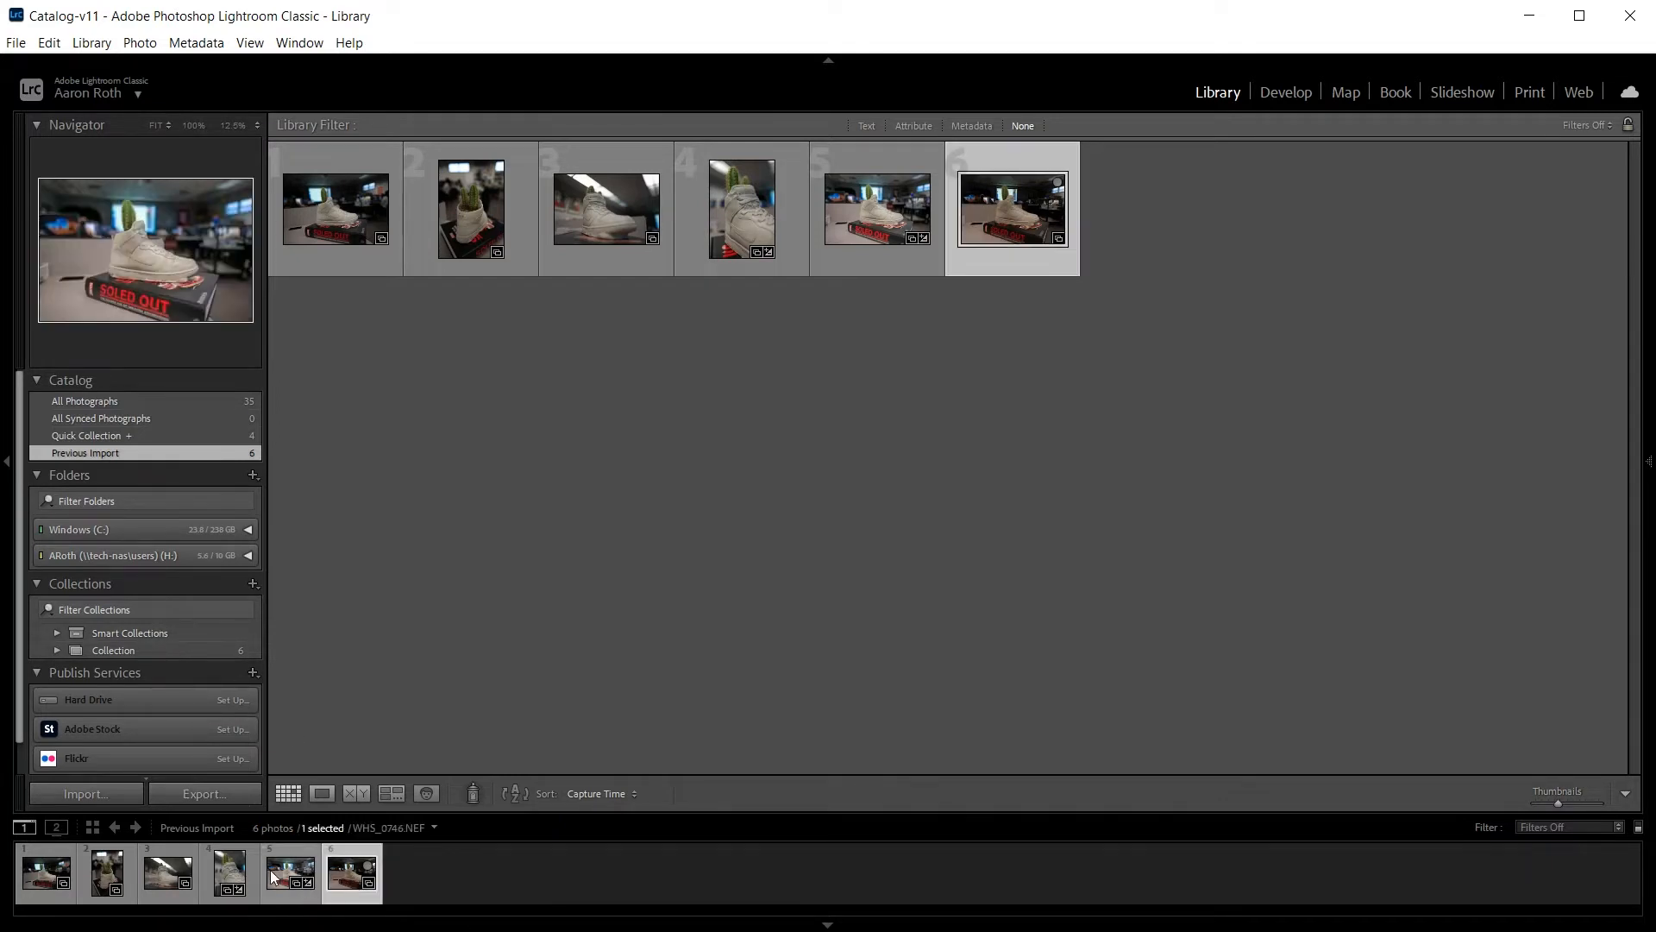
key(ctrl+a)
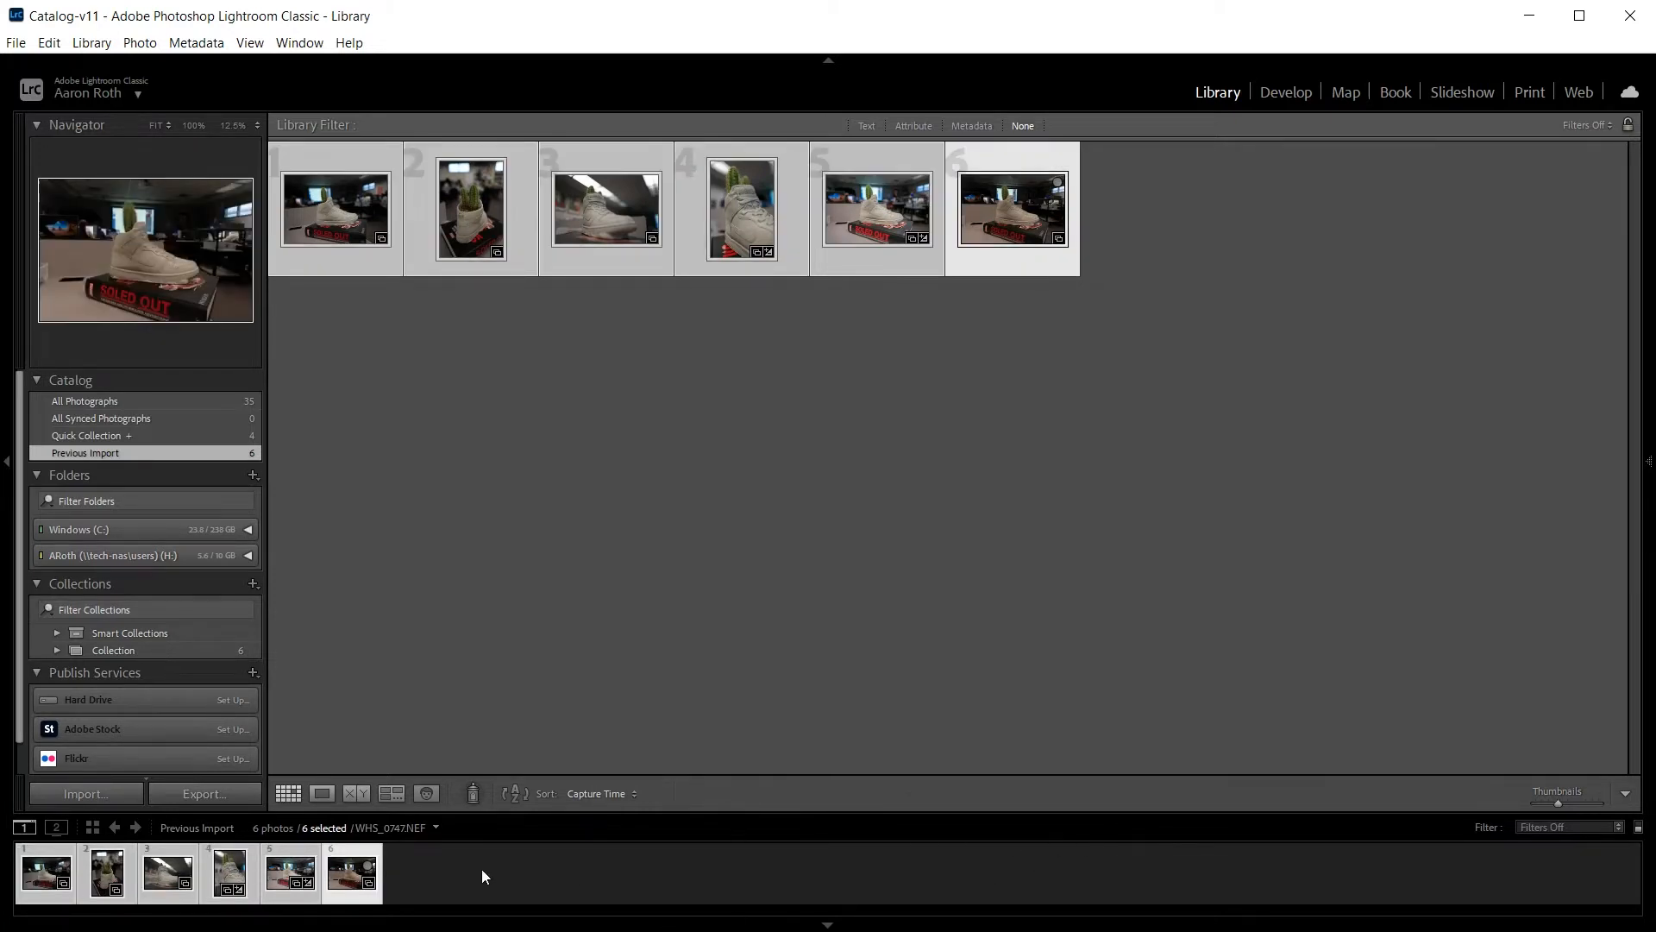
click(293, 875)
click(341, 878)
key(ctrl+d)
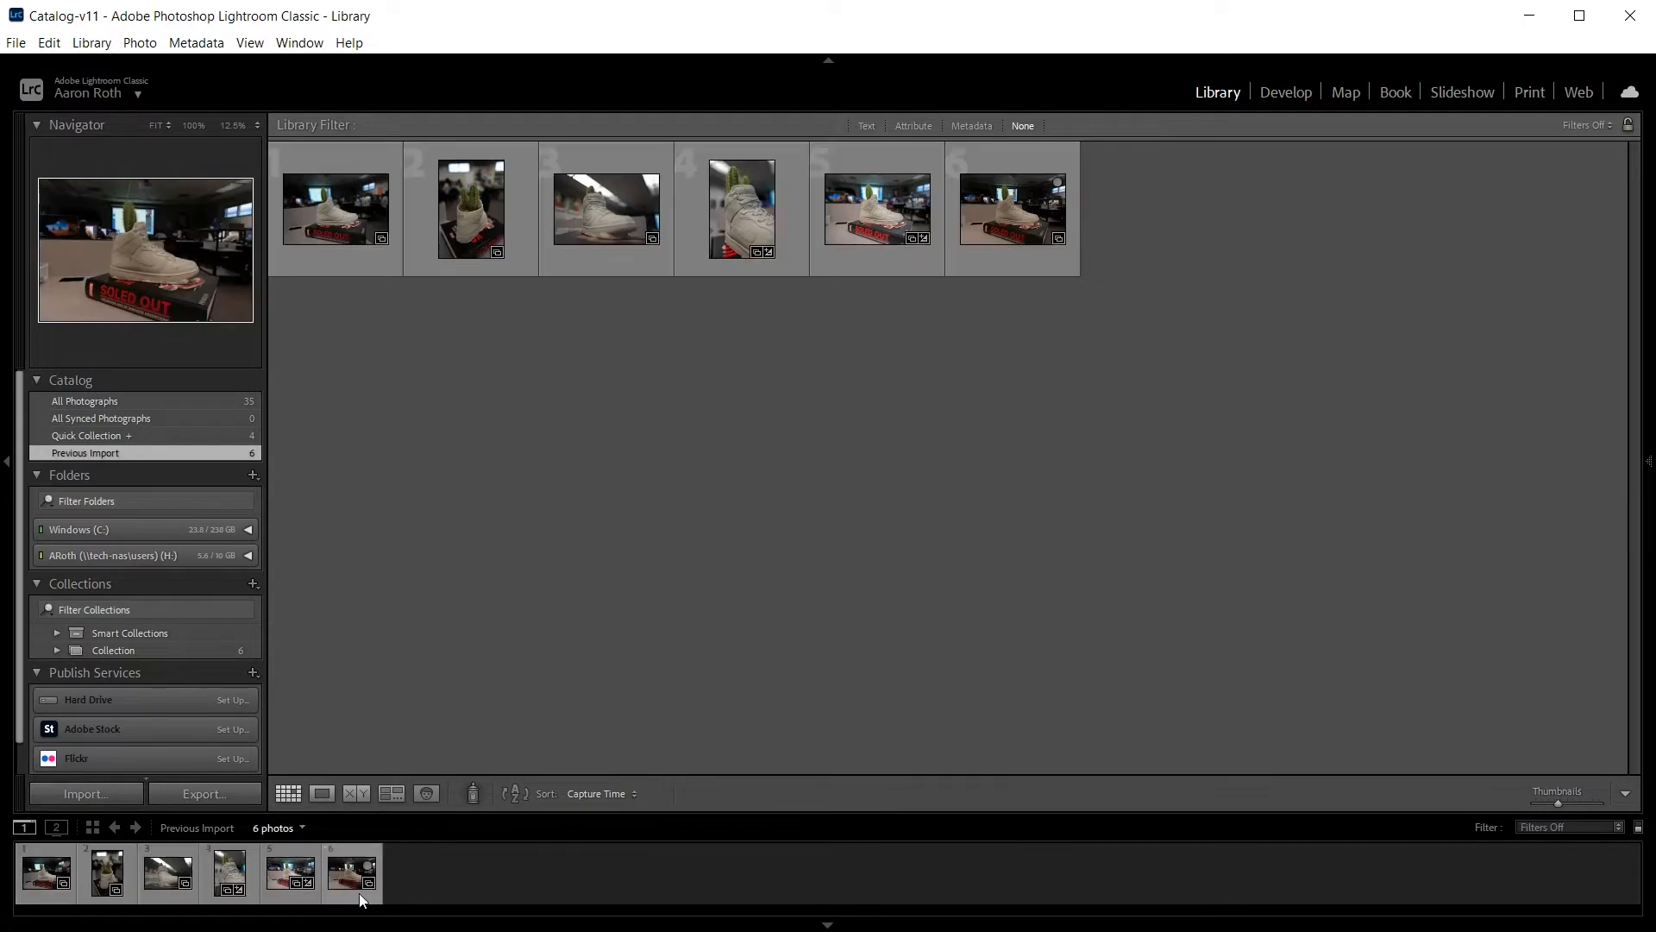
Step: Select all six shoe photos of the previous import one by one
click(357, 890)
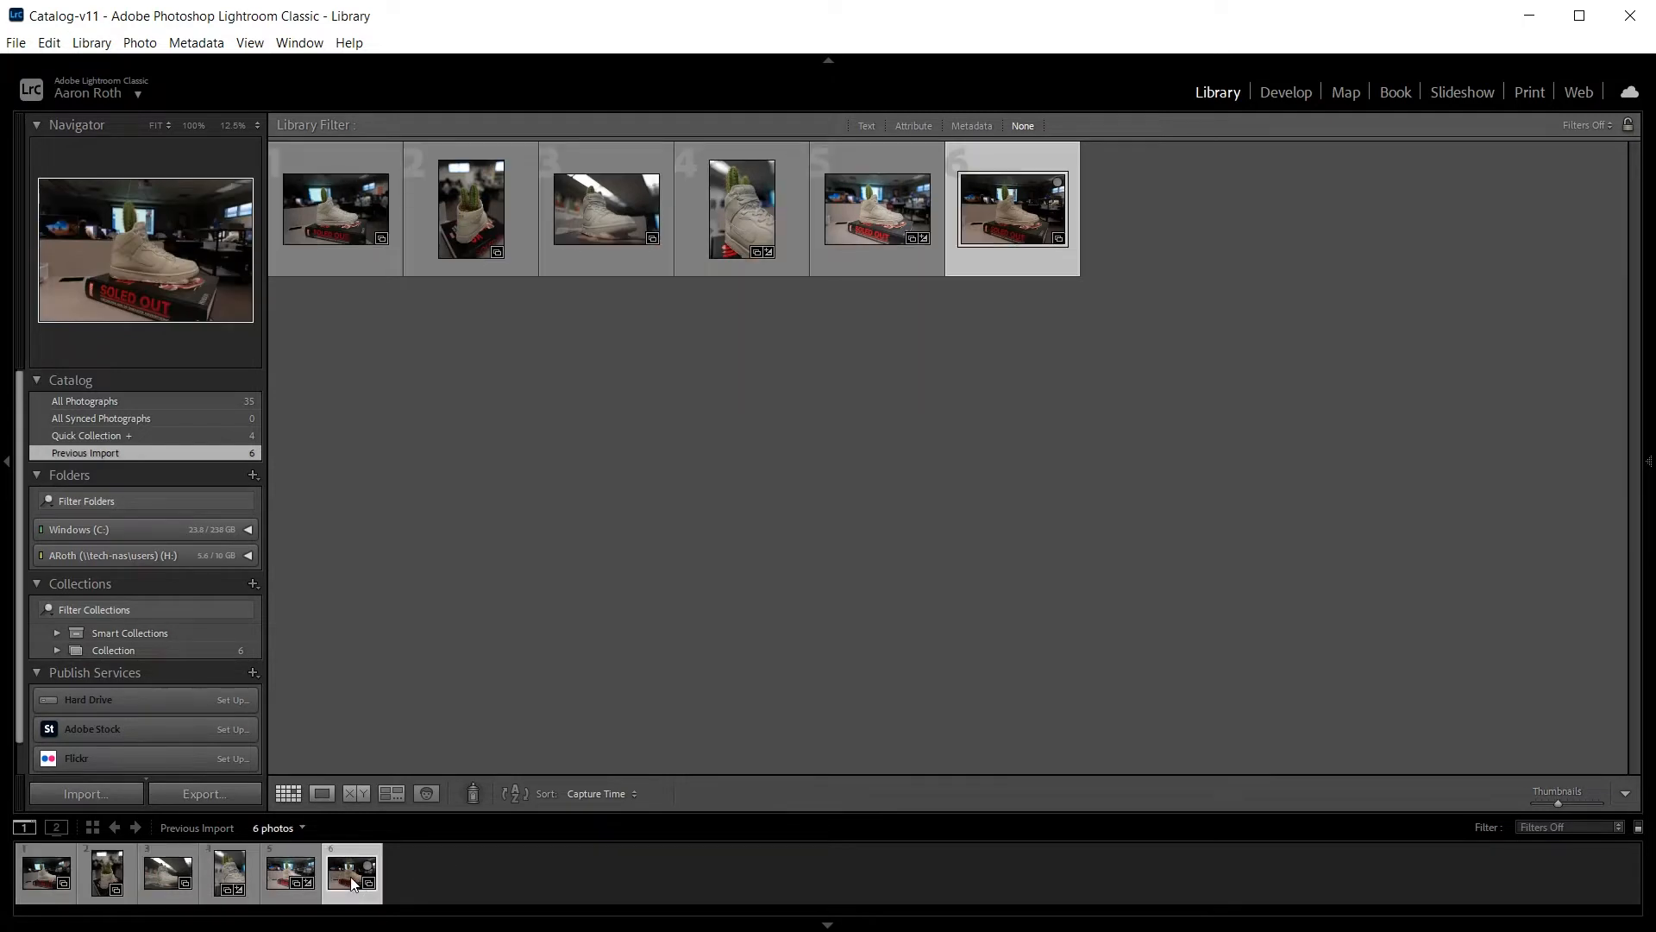
ctrl+click(298, 875)
ctrl+click(231, 871)
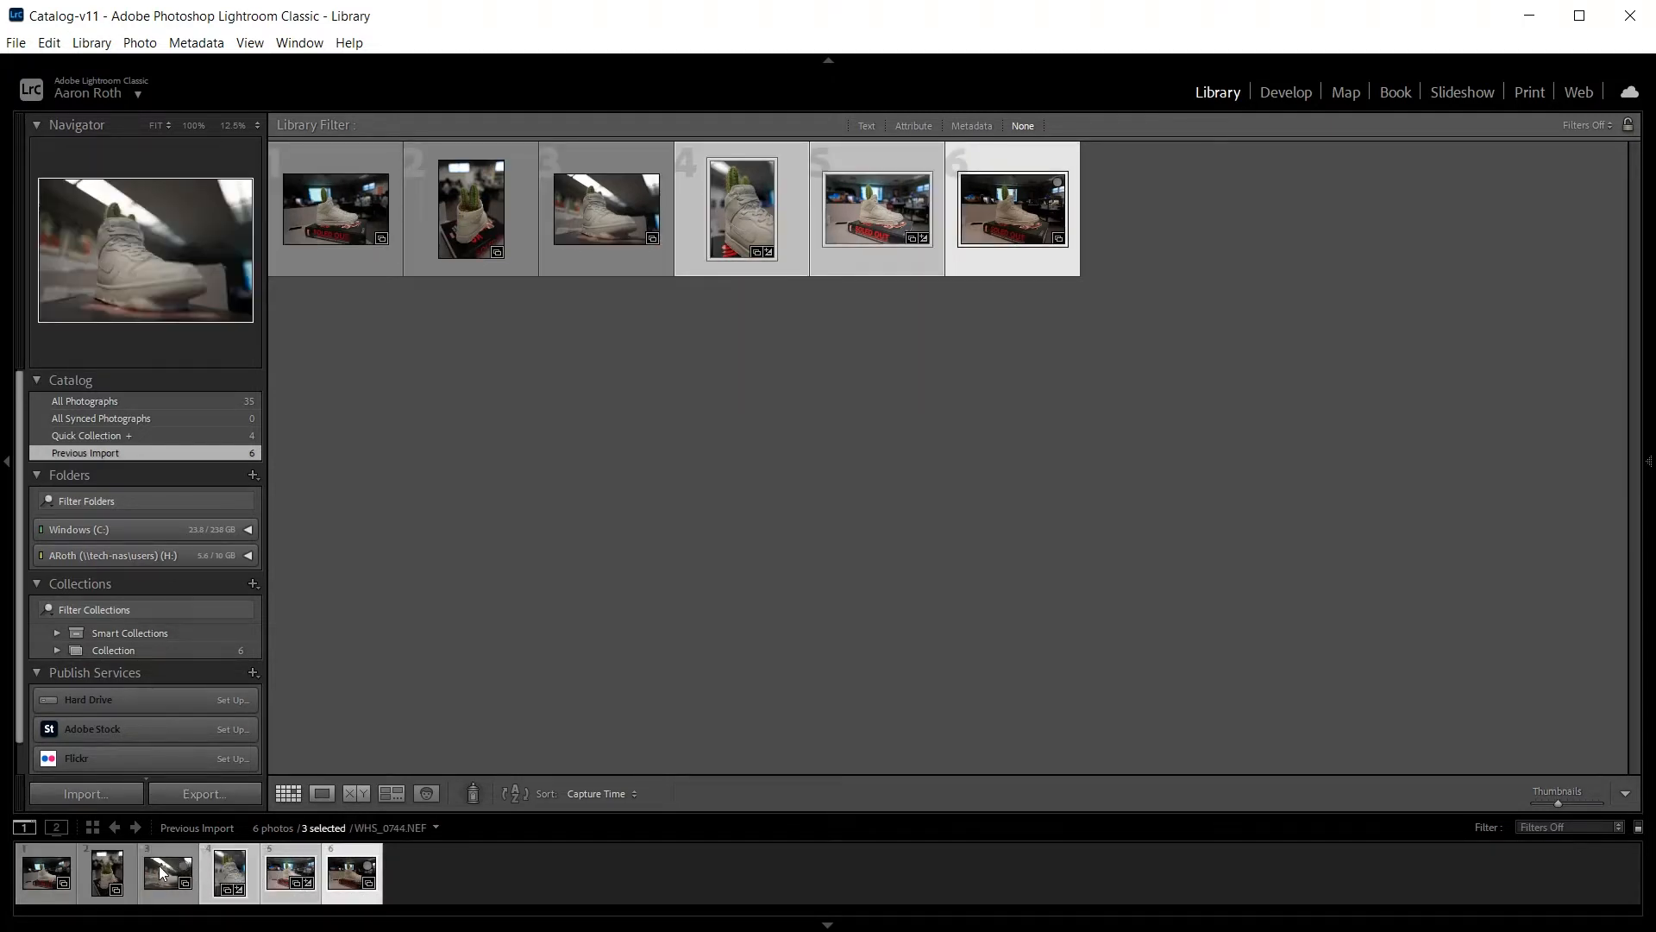
ctrl+click(169, 872)
ctrl+click(109, 871)
ctrl+click(69, 876)
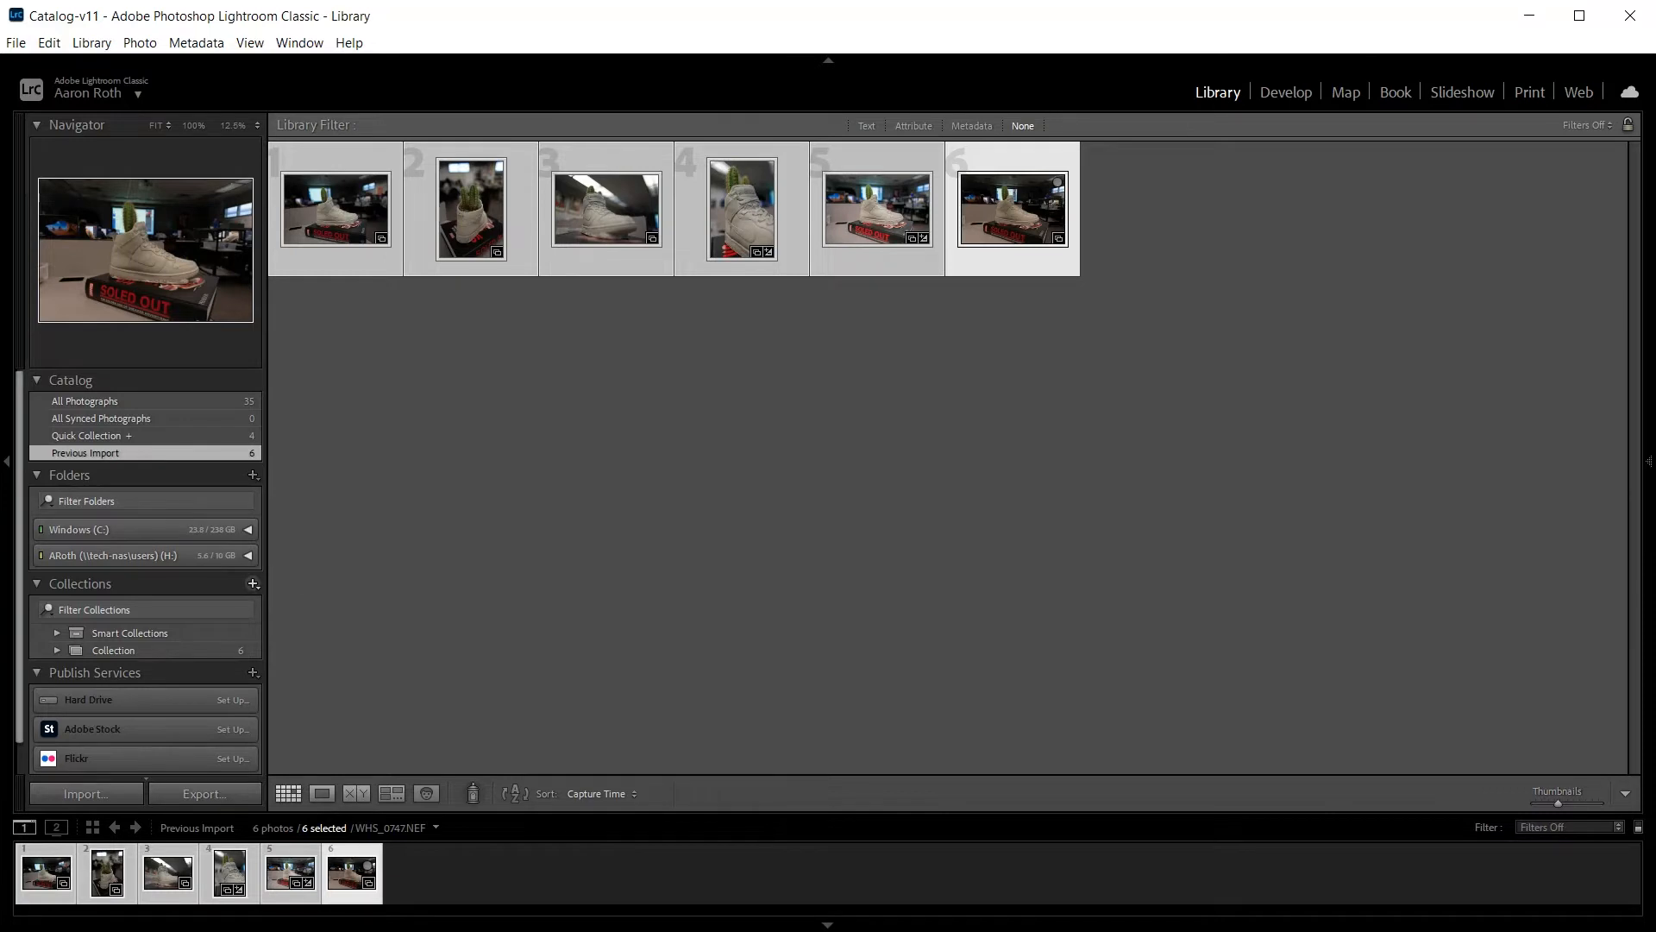
Step: Create a collection named Contact Sheet that includes the selected photos
click(303, 607)
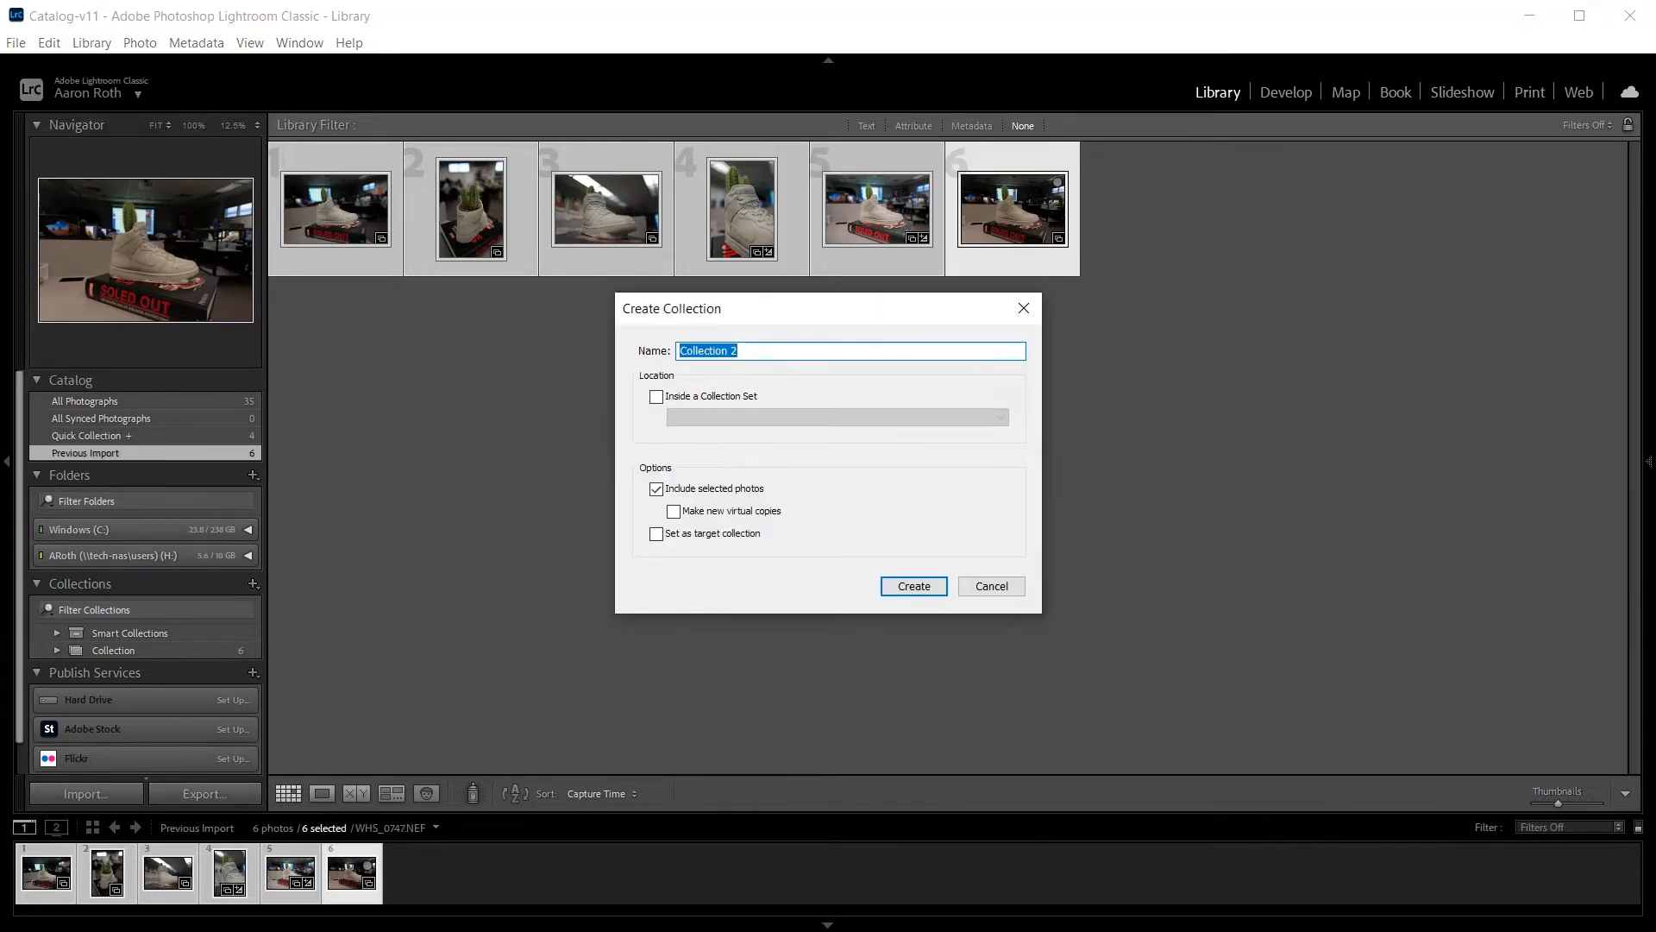
text(Contact Sheet)
key(Return)
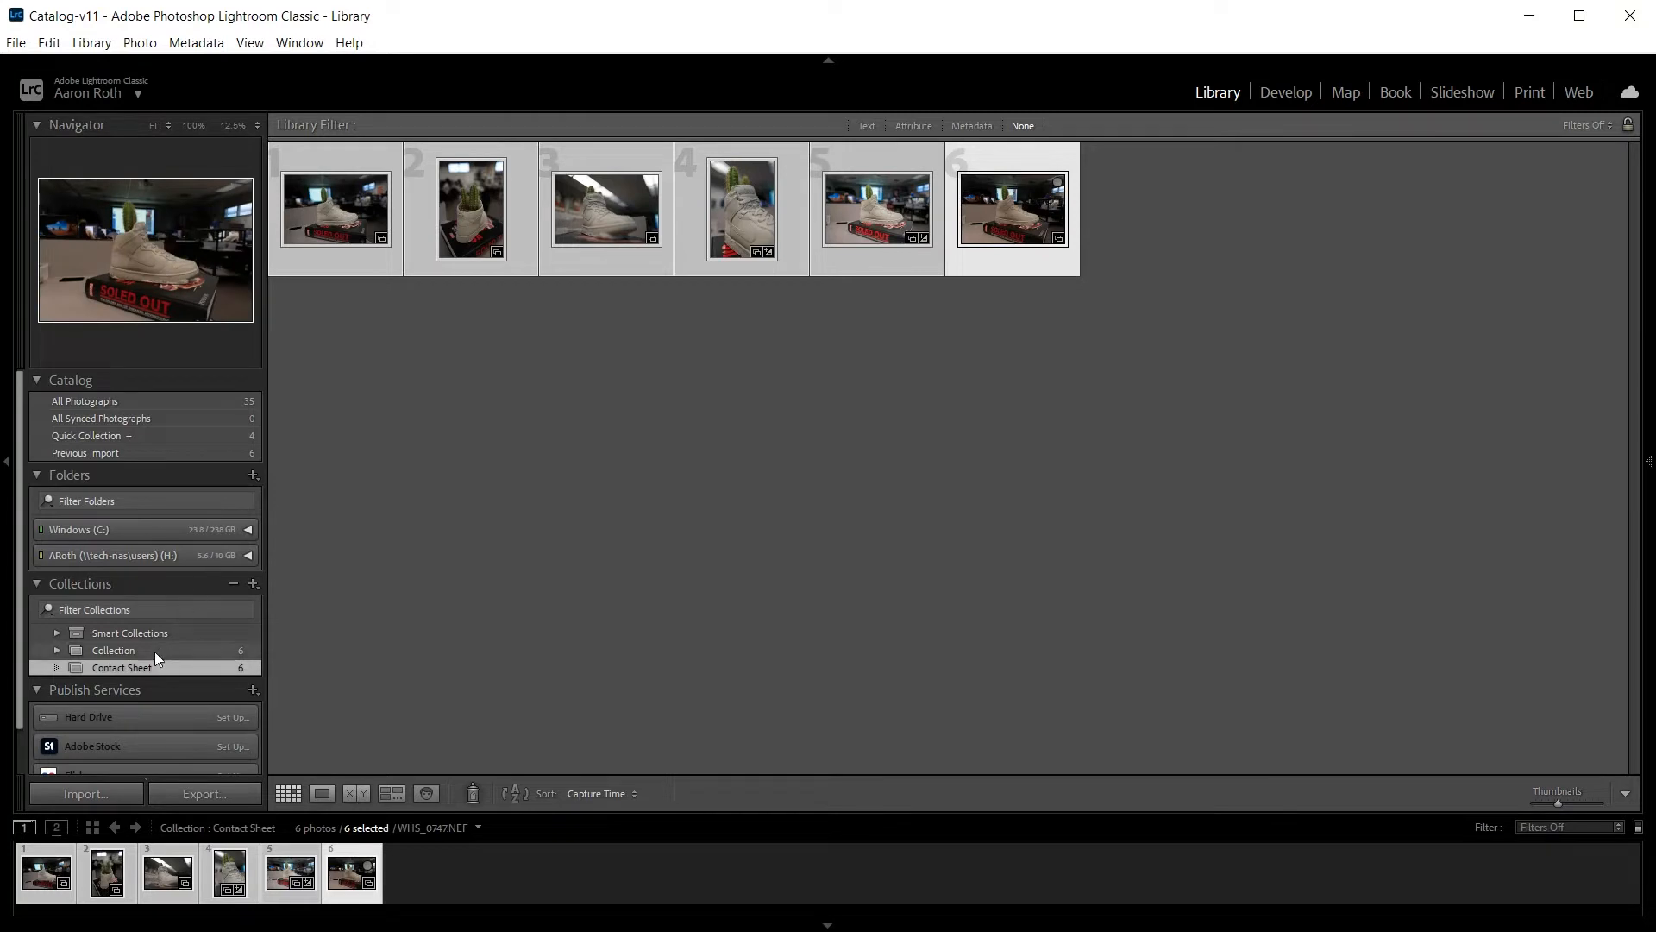
Step: Clear the photo selection and open the Contact Sheet collection in the Print module
click(761, 363)
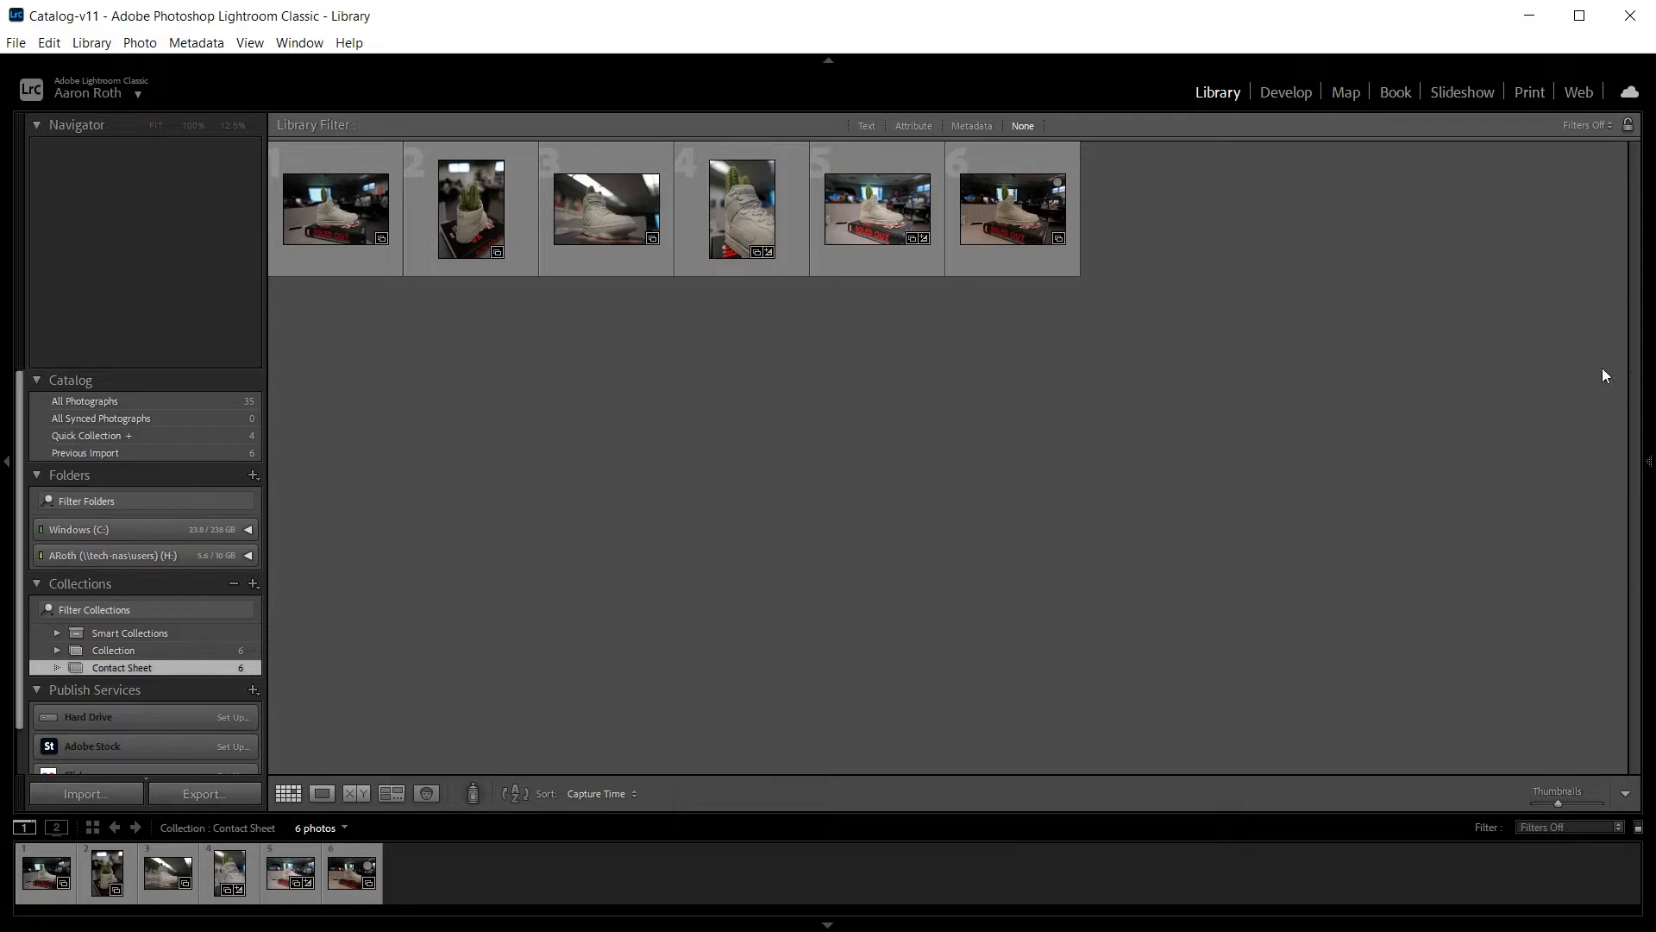
click(133, 670)
click(1534, 91)
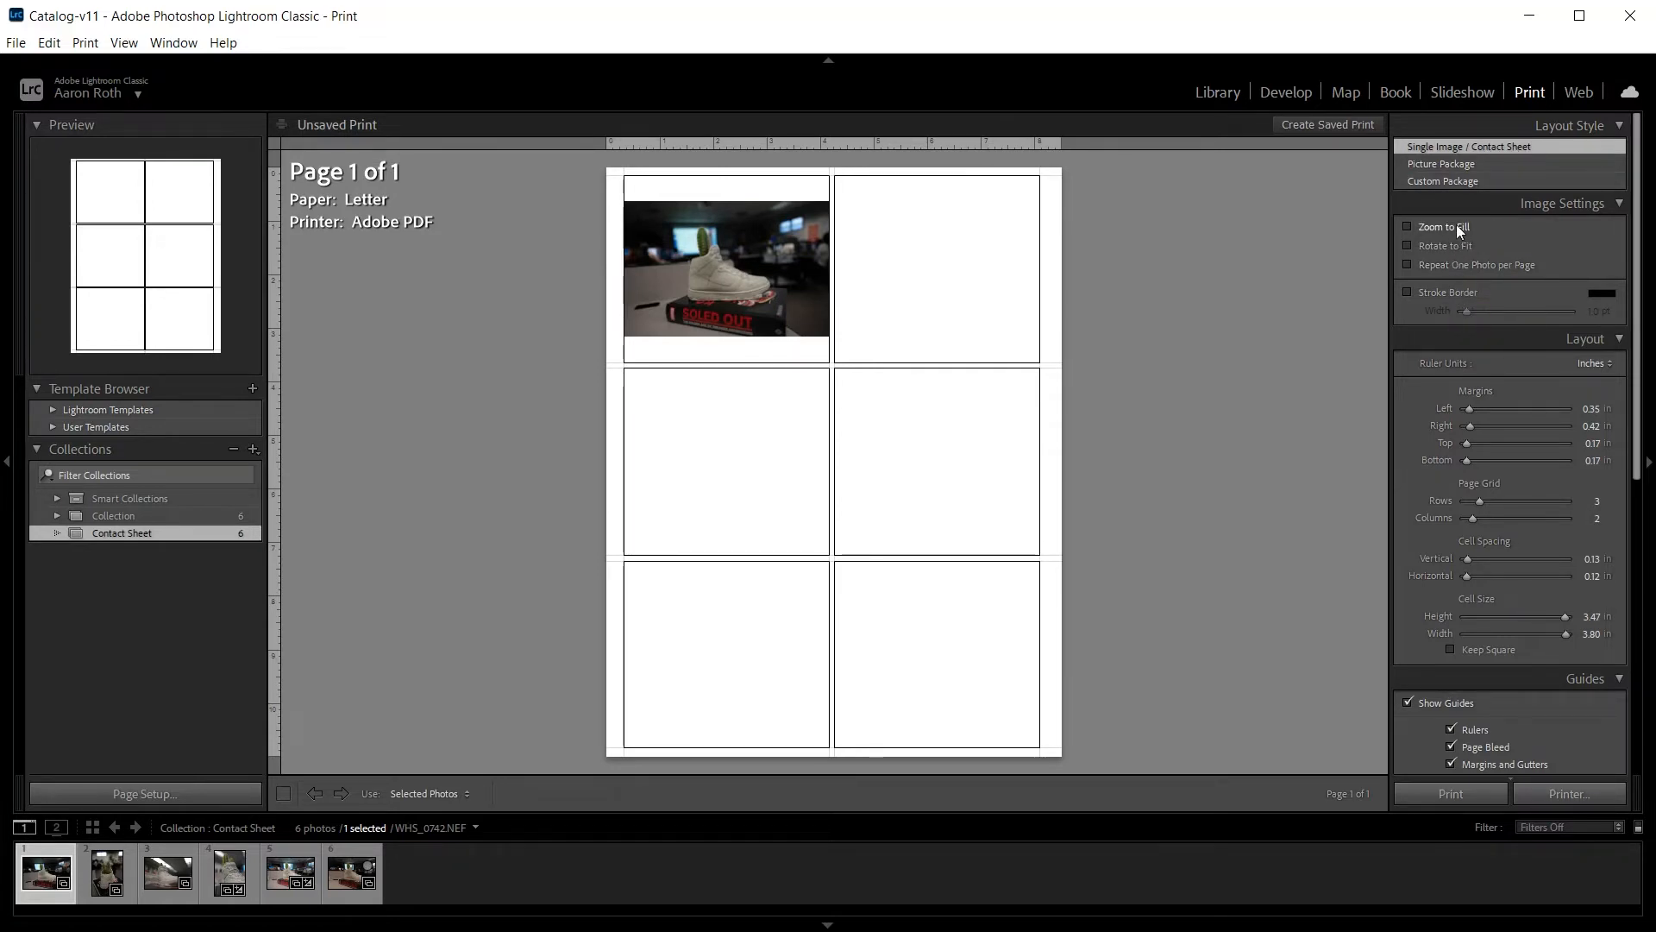
Step: Try the Zoom to Fill and Rotate to Fit options on the contact sheet's photo cells
click(1407, 228)
click(1407, 228)
click(1407, 227)
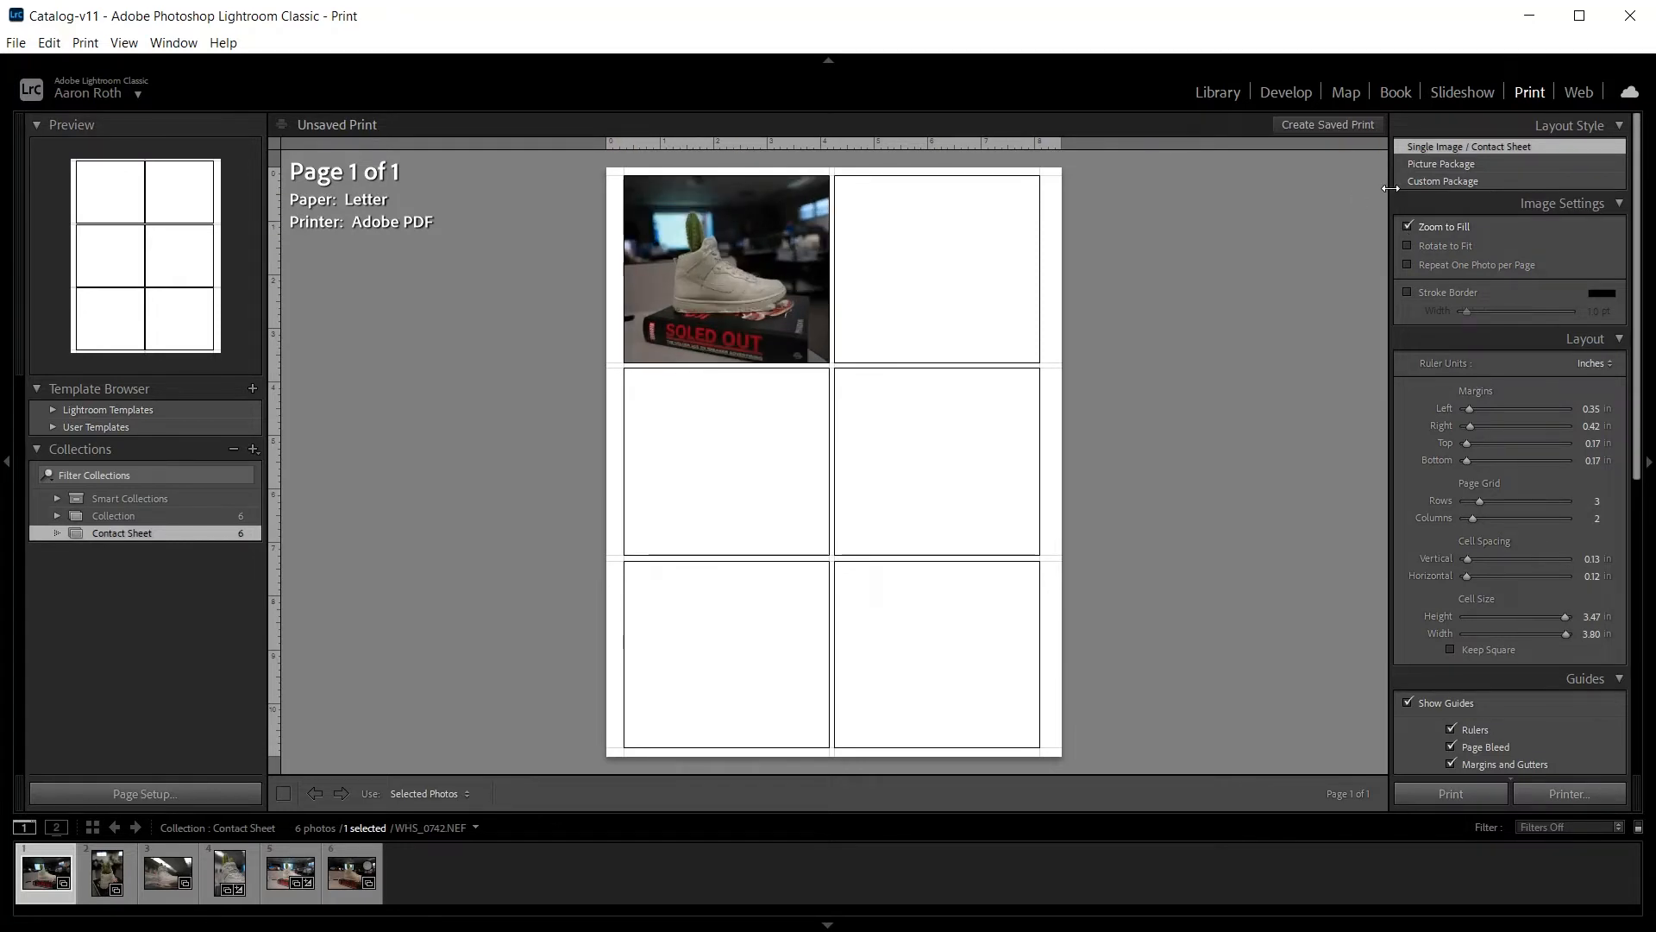
click(1408, 227)
click(1407, 247)
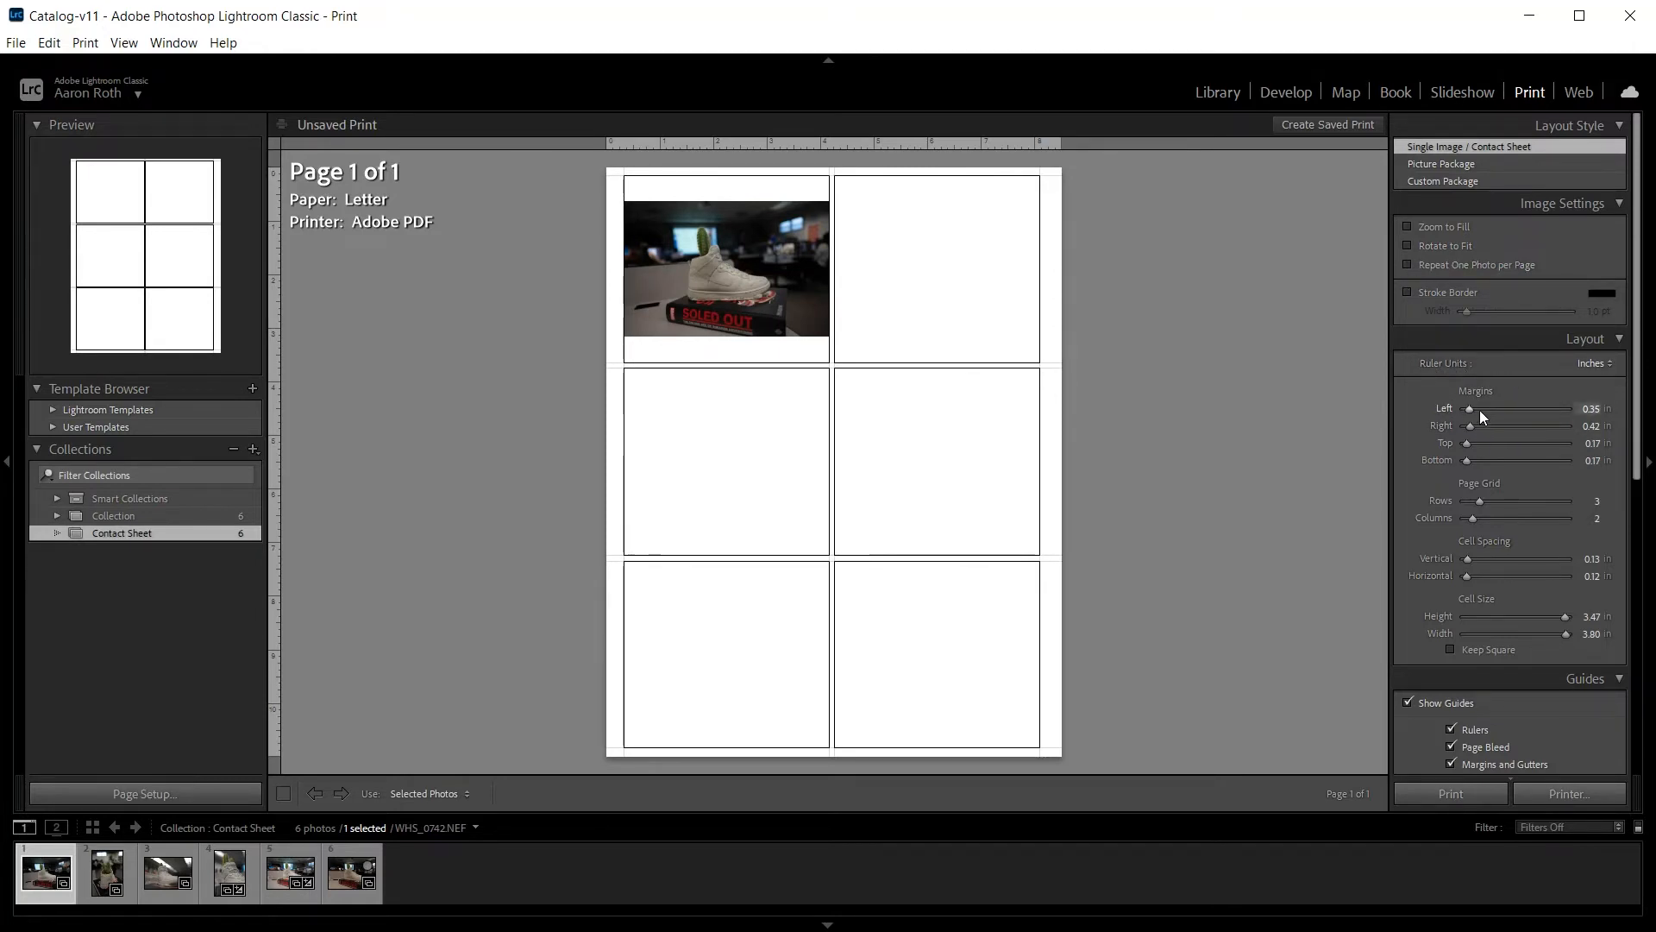
Step: Set the left margin to 0.40 in and the vertical cell spacing to 0.04 in, keeping a grid of 3 rows and 2 columns
mouse_move(1467, 407)
mouse_down()
mouse_move(1491, 407)
mouse_move(1468, 406)
mouse_up()
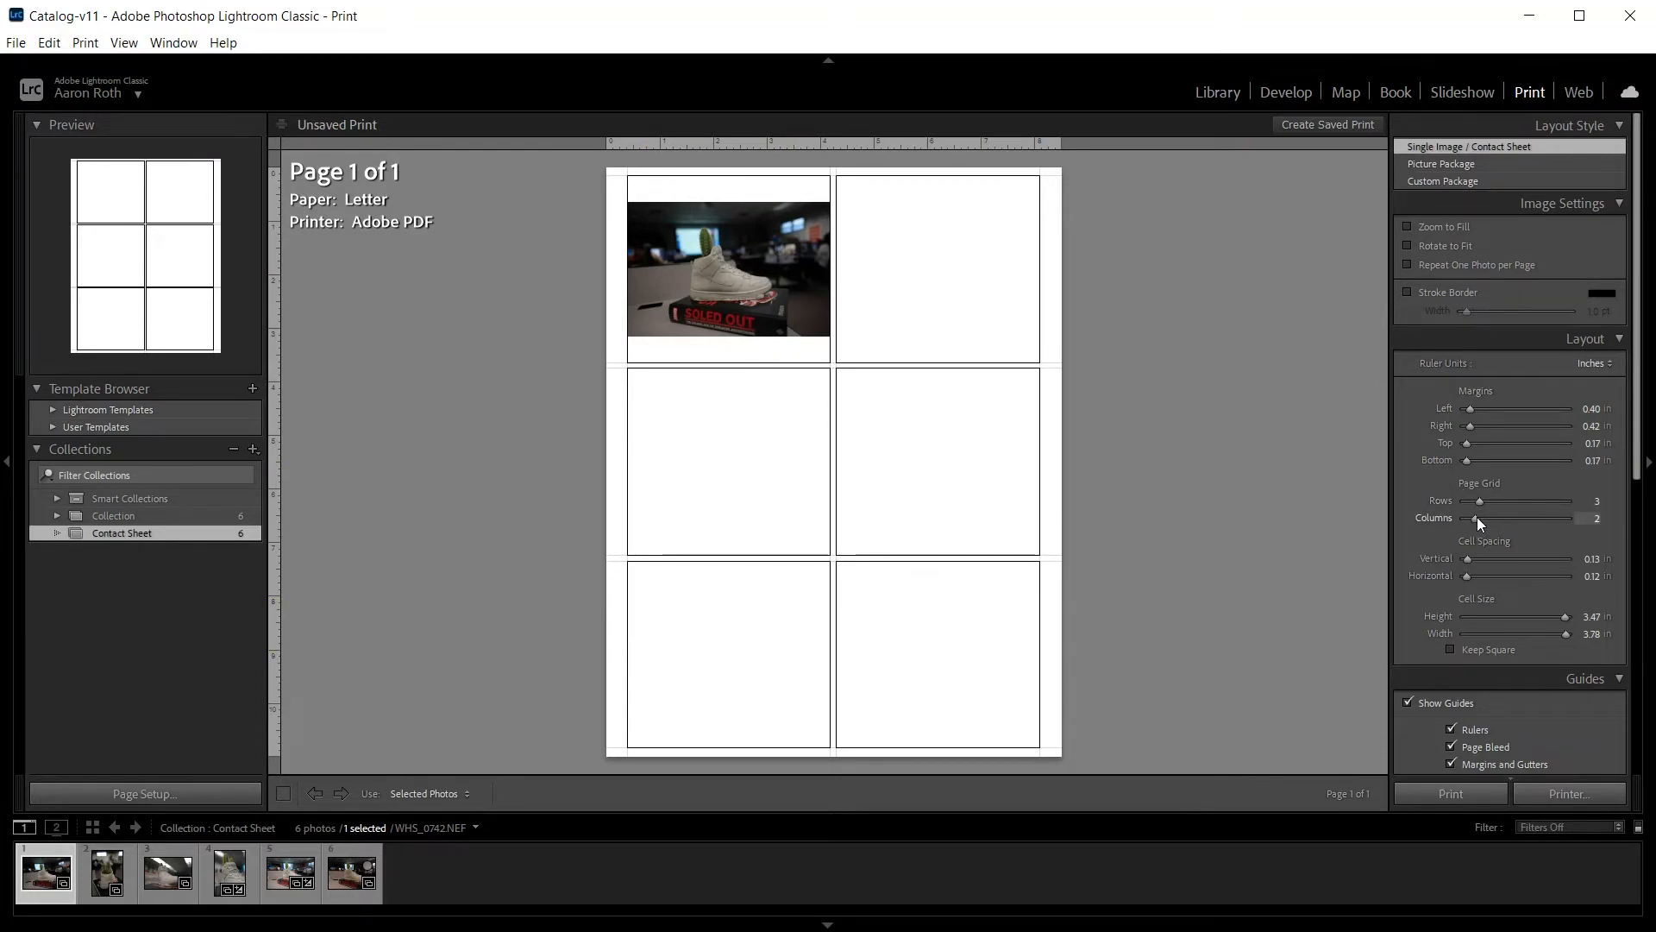
drag(1476, 516, 1478, 503)
scroll(1499, 509, down, 1)
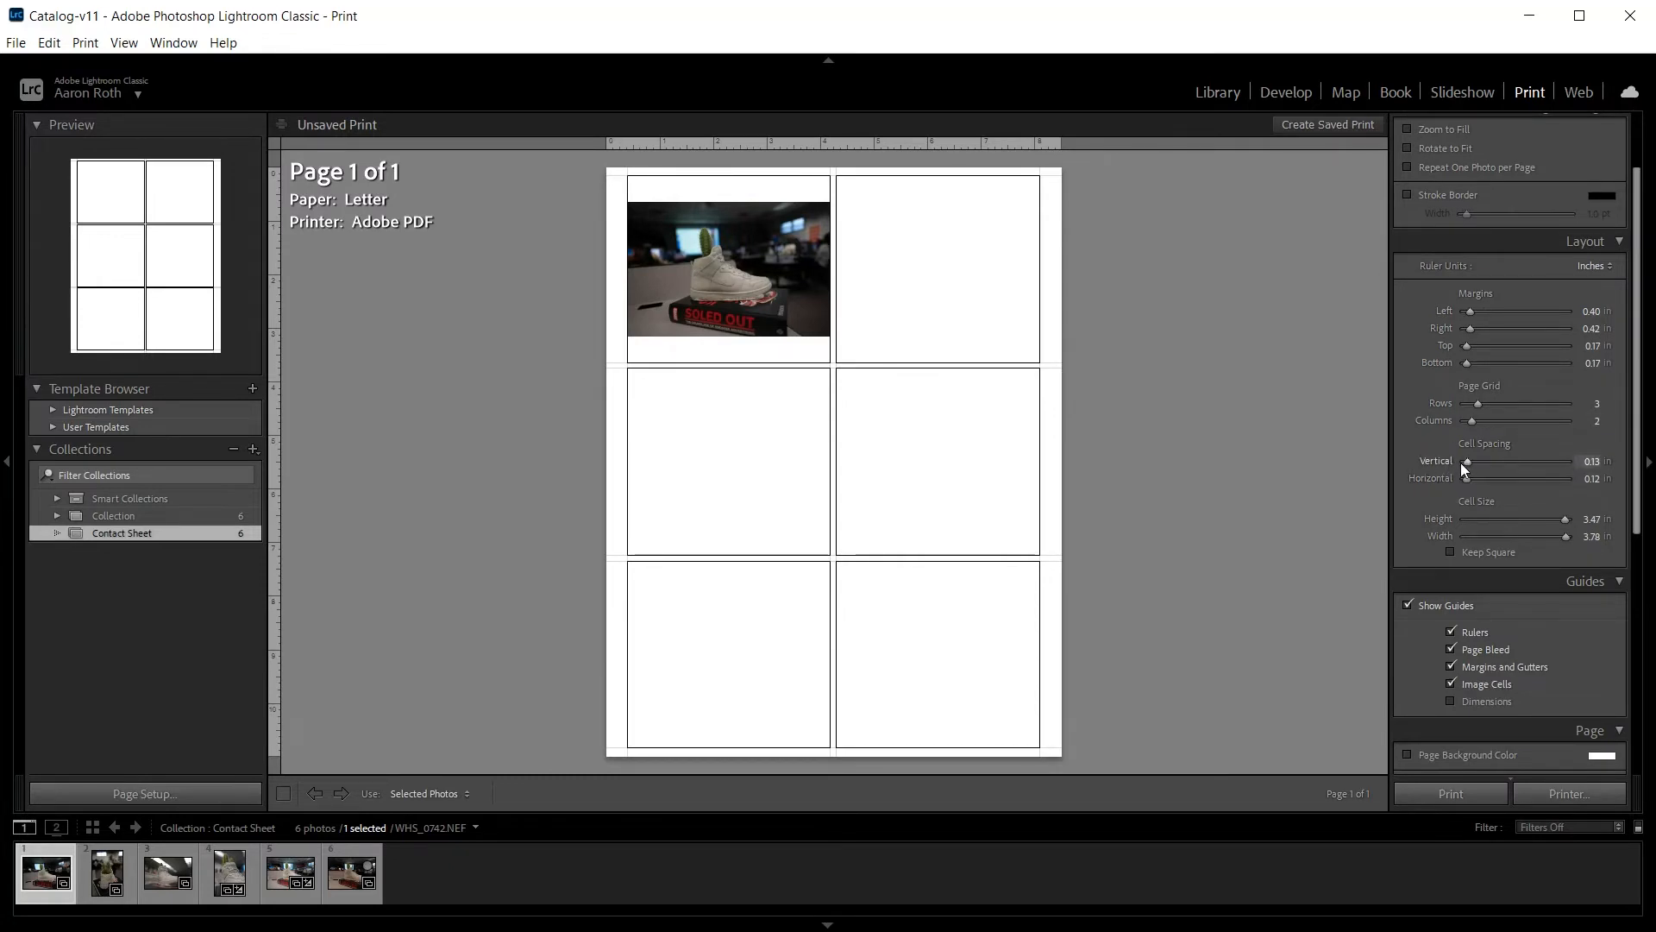
mouse_move(1466, 462)
mouse_down()
mouse_move(1492, 461)
mouse_move(1464, 464)
mouse_up()
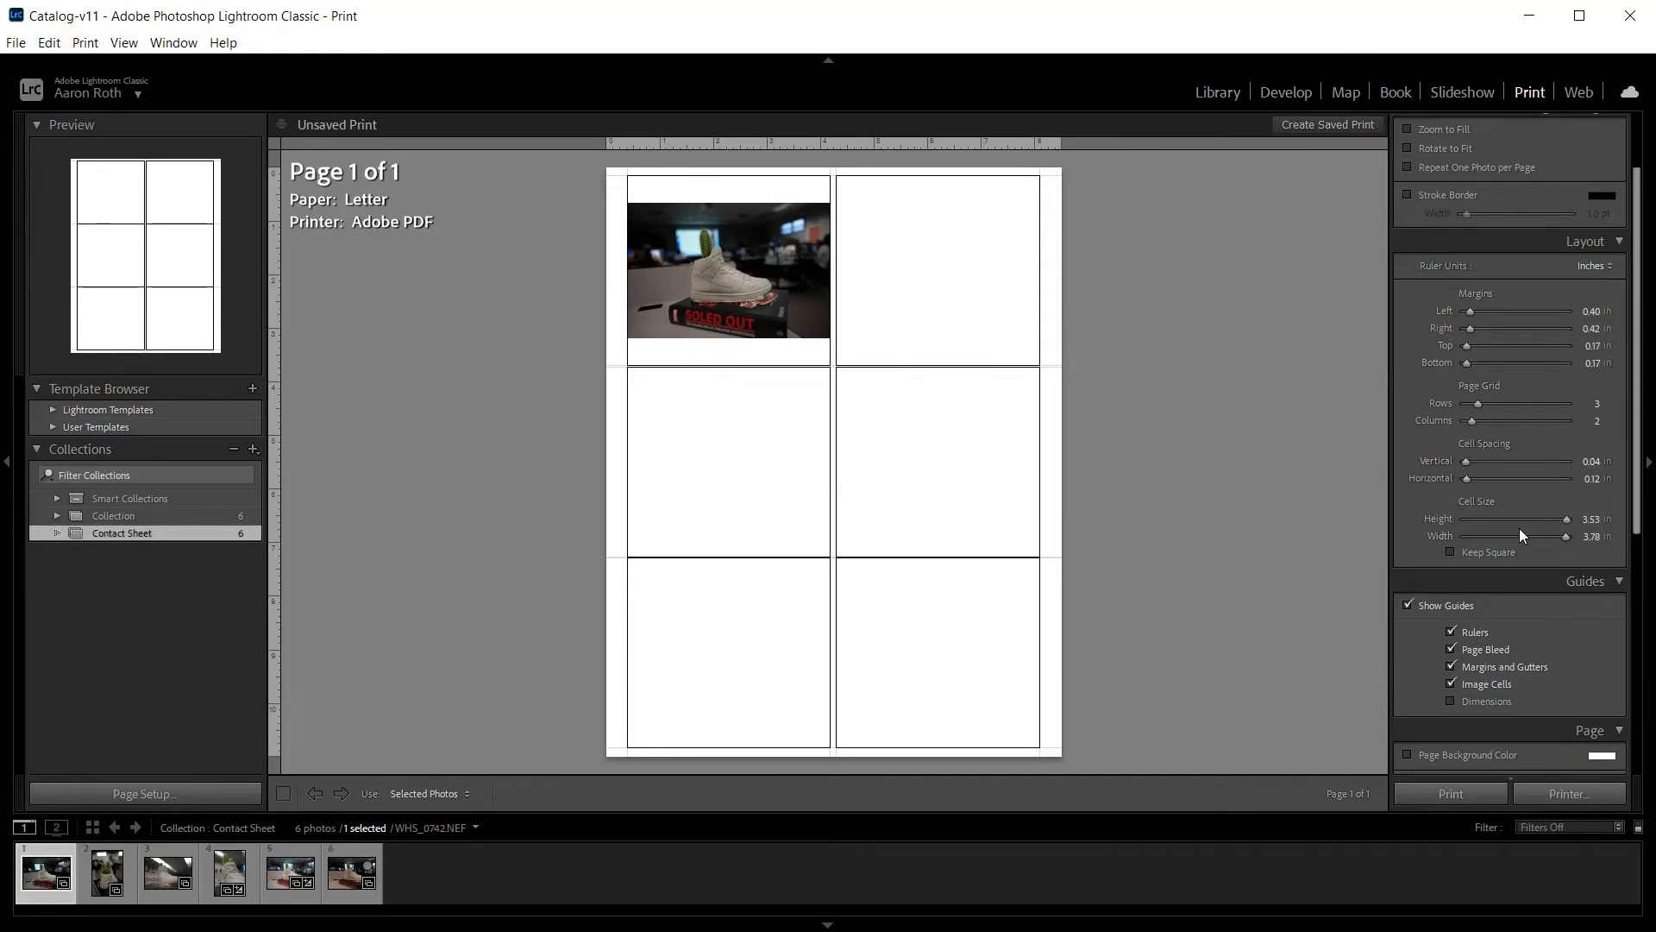
Step: Try the identity plate on the page and review the guides, page and photo info settings
scroll(1545, 480, down, 3)
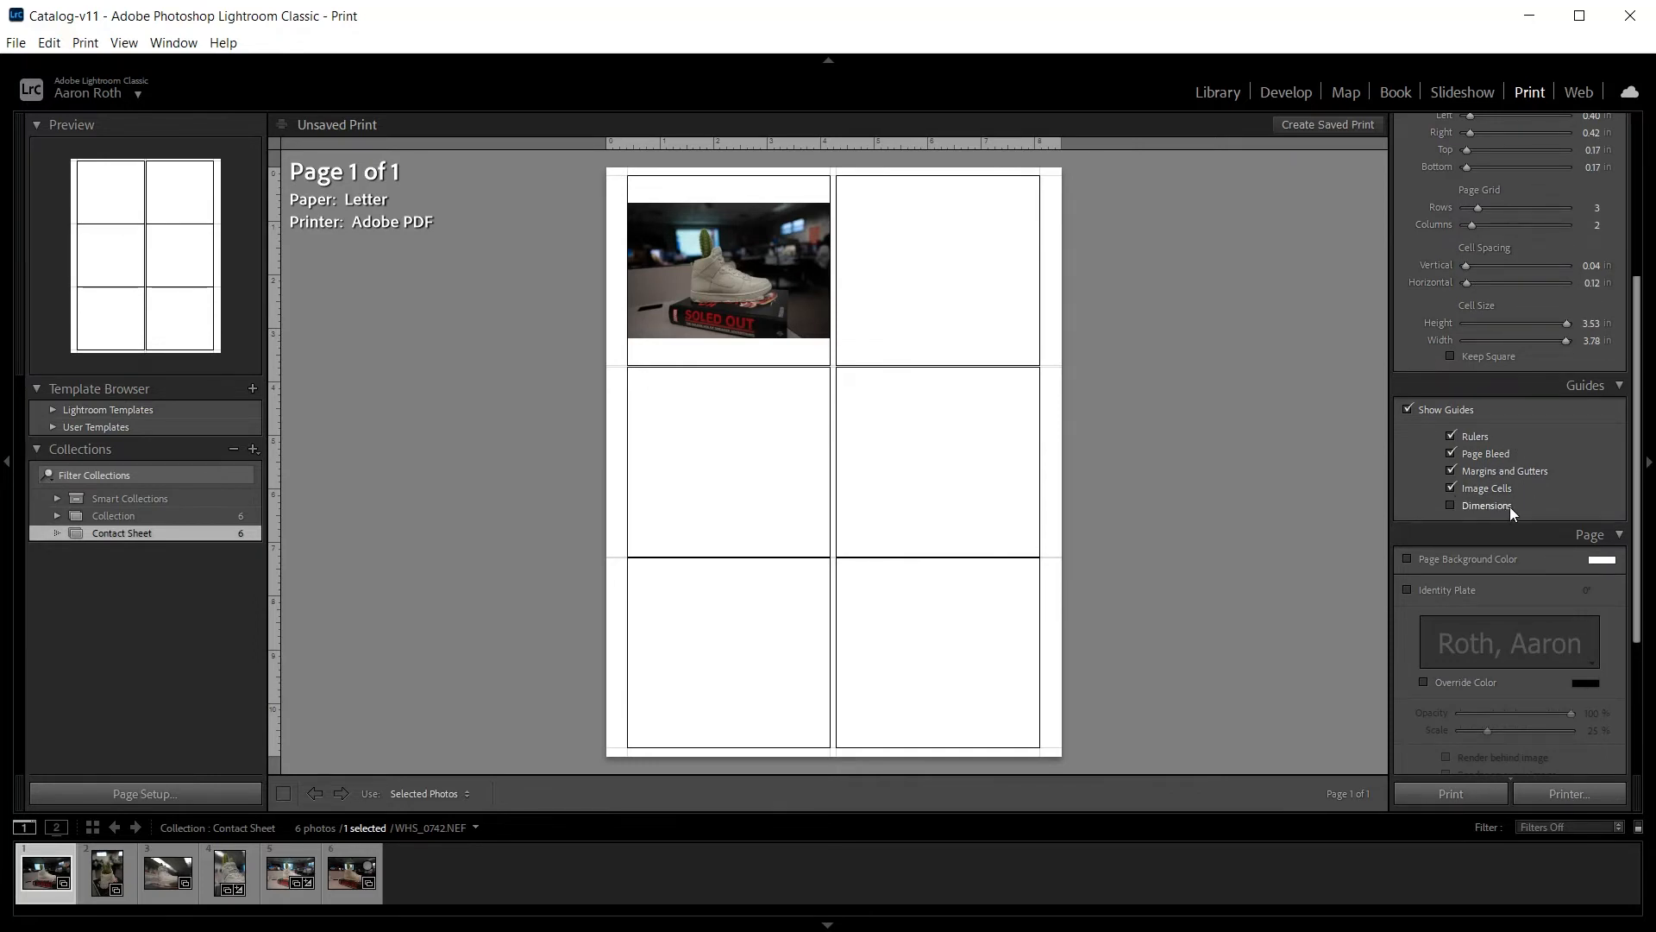
scroll(1523, 551, down, 3)
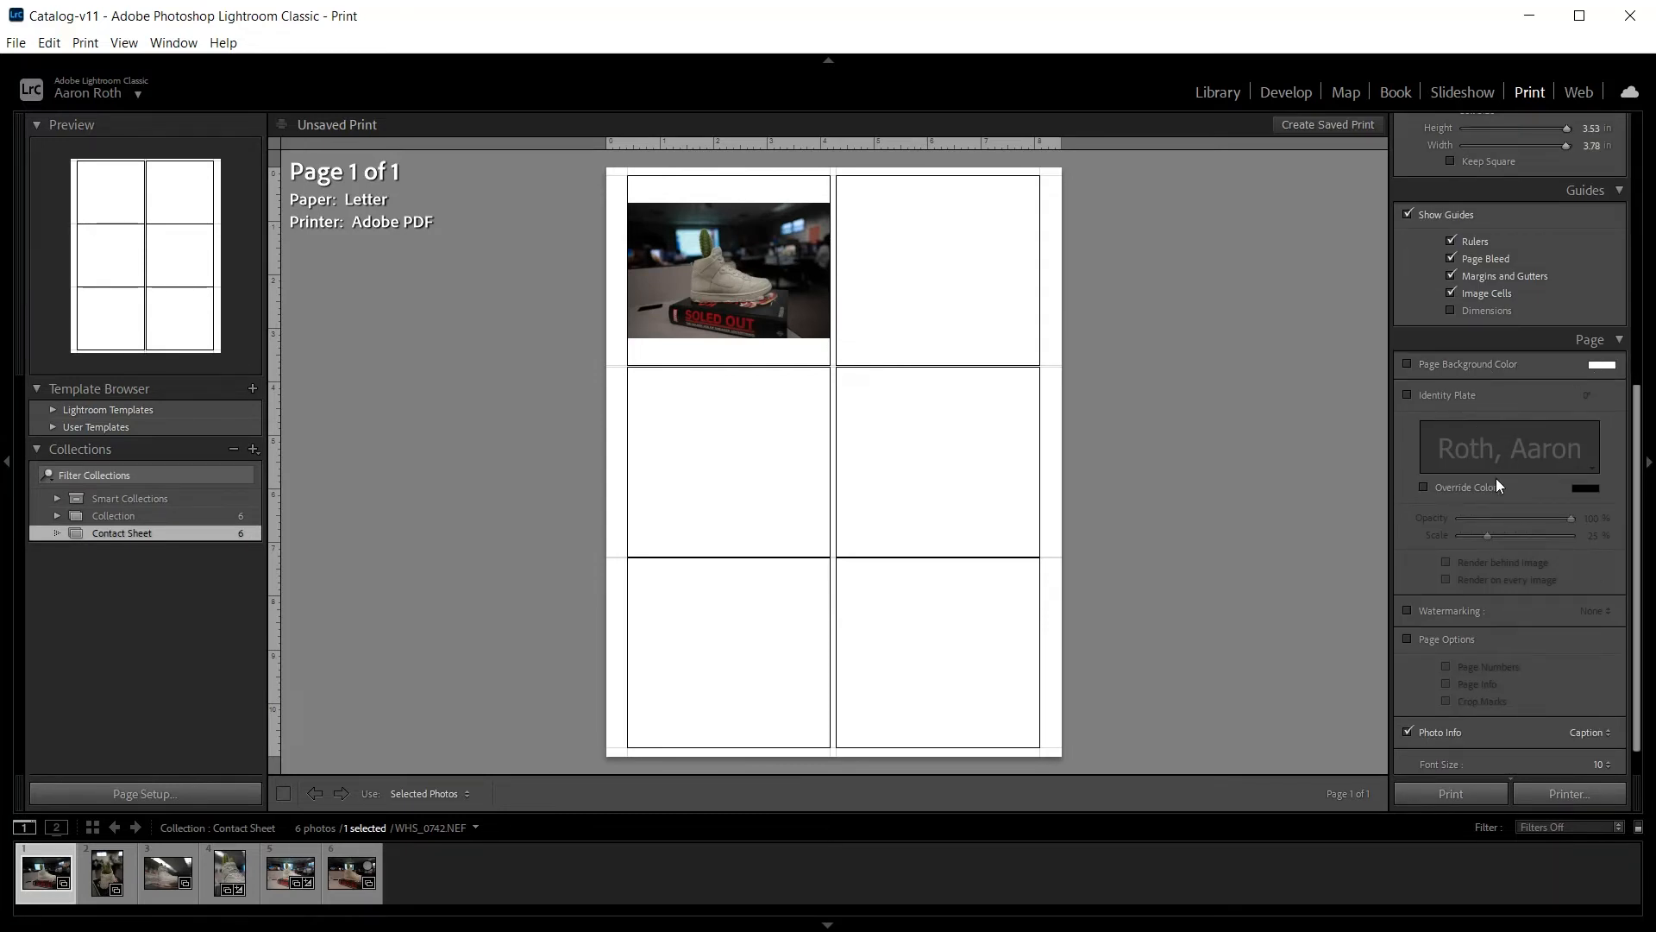
click(1409, 395)
click(1409, 395)
scroll(1511, 454, down, 1)
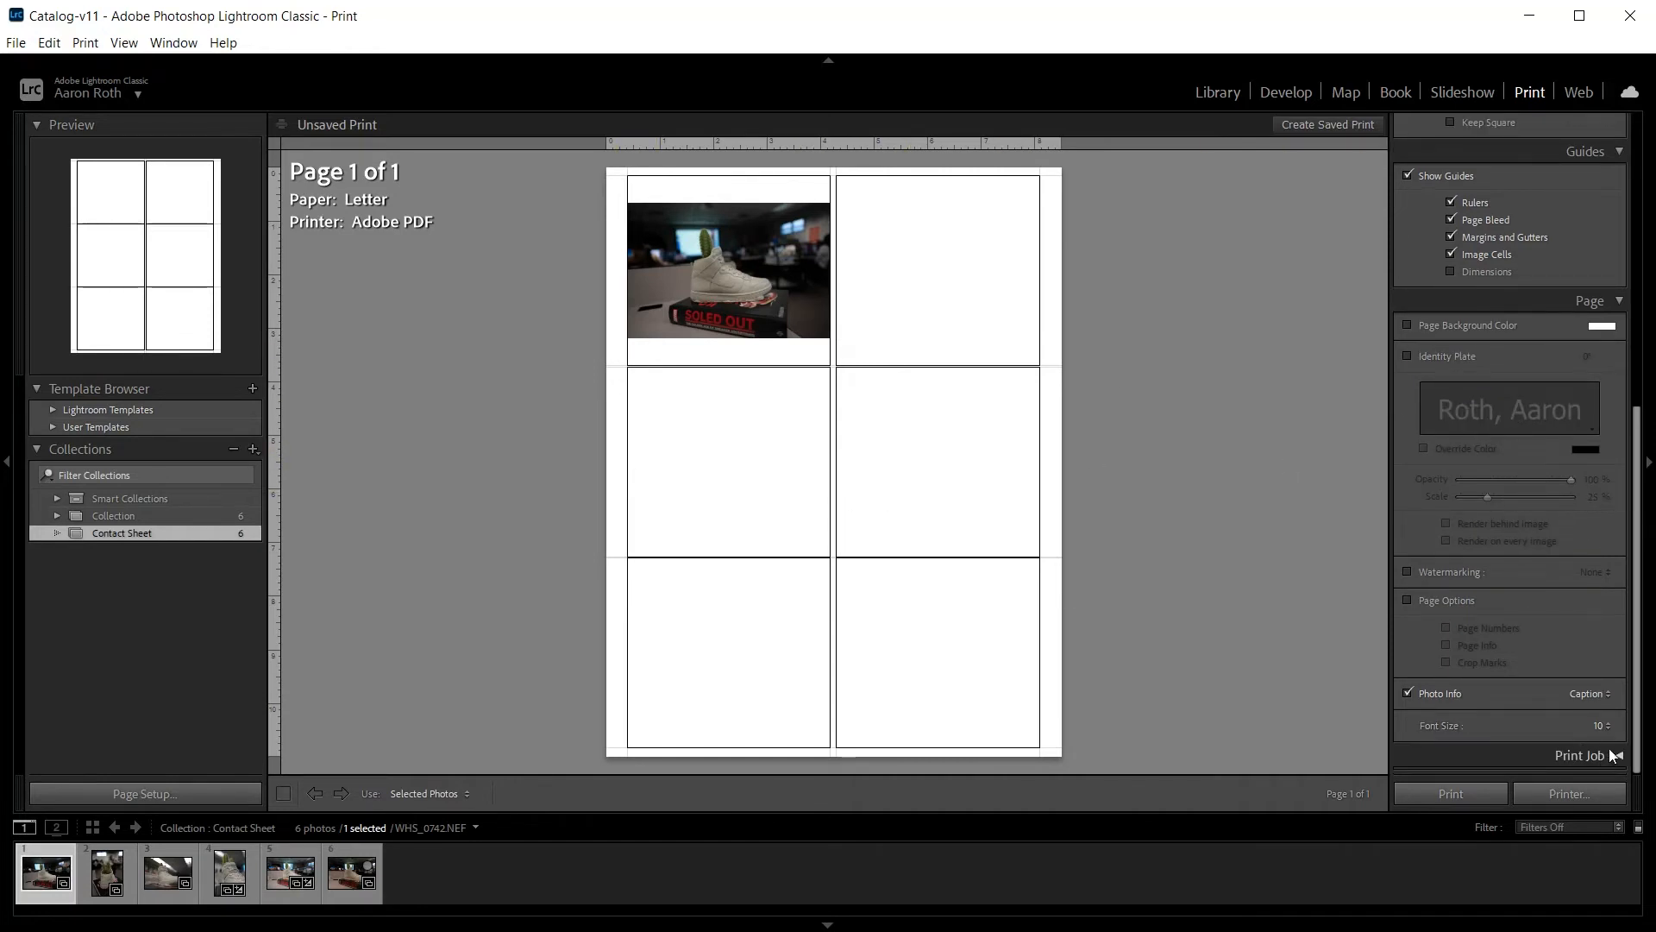
scroll(1524, 673, up, 10)
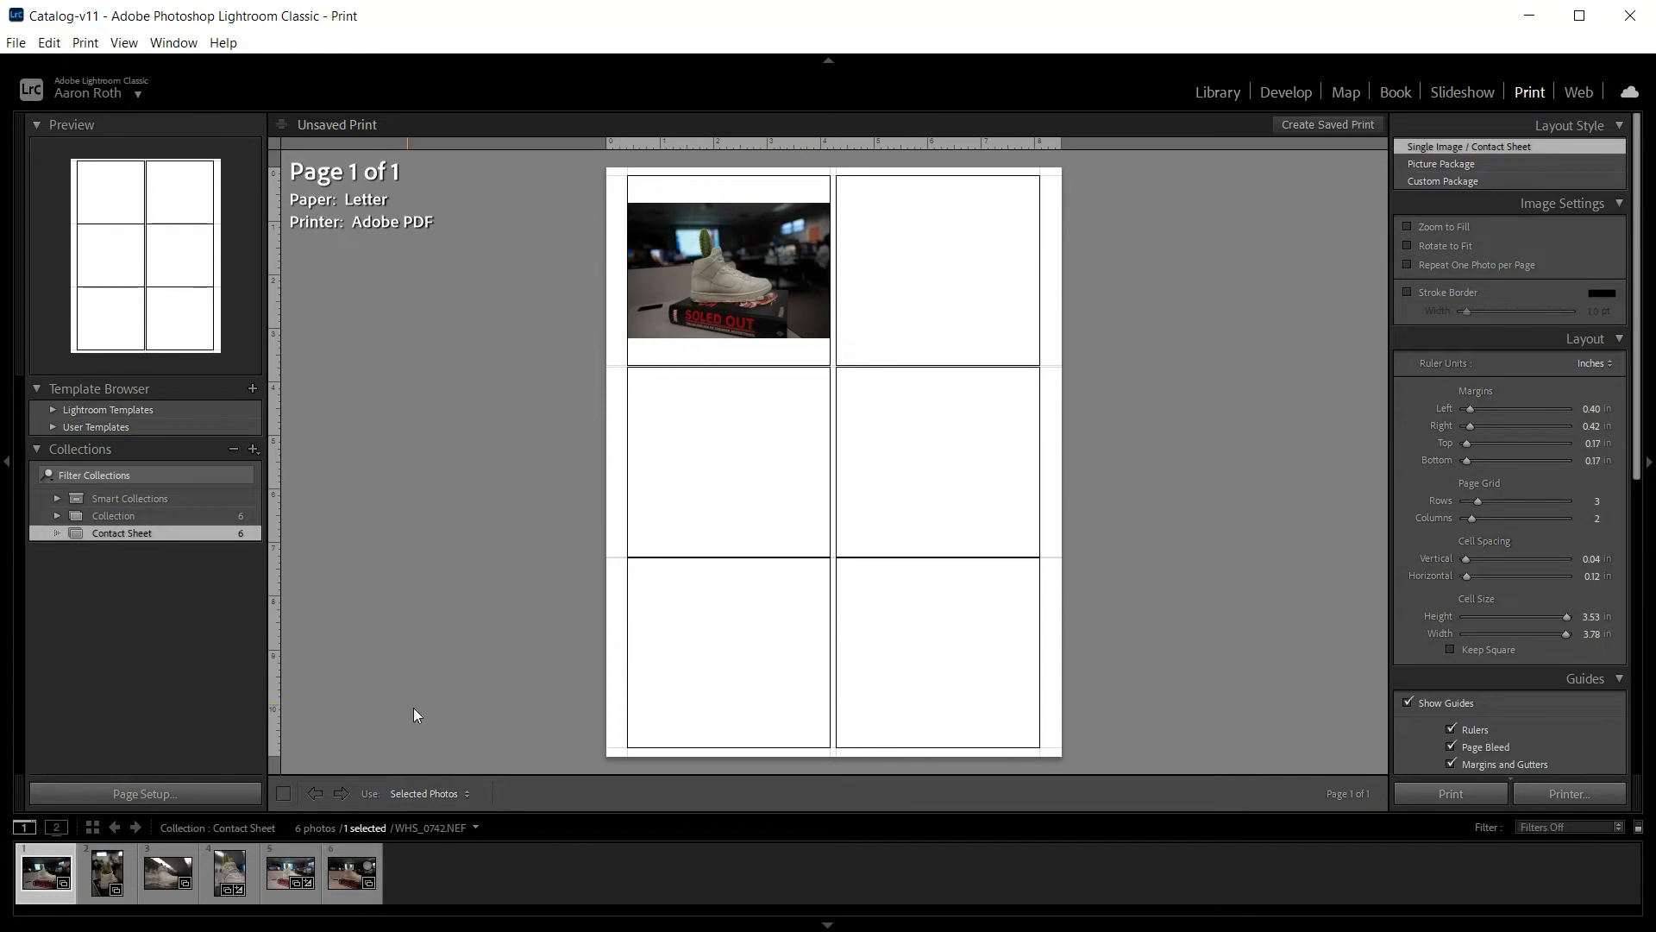
Step: Select all six photos of the collection so they fill the contact sheet's cells
click(90, 878)
click(169, 877)
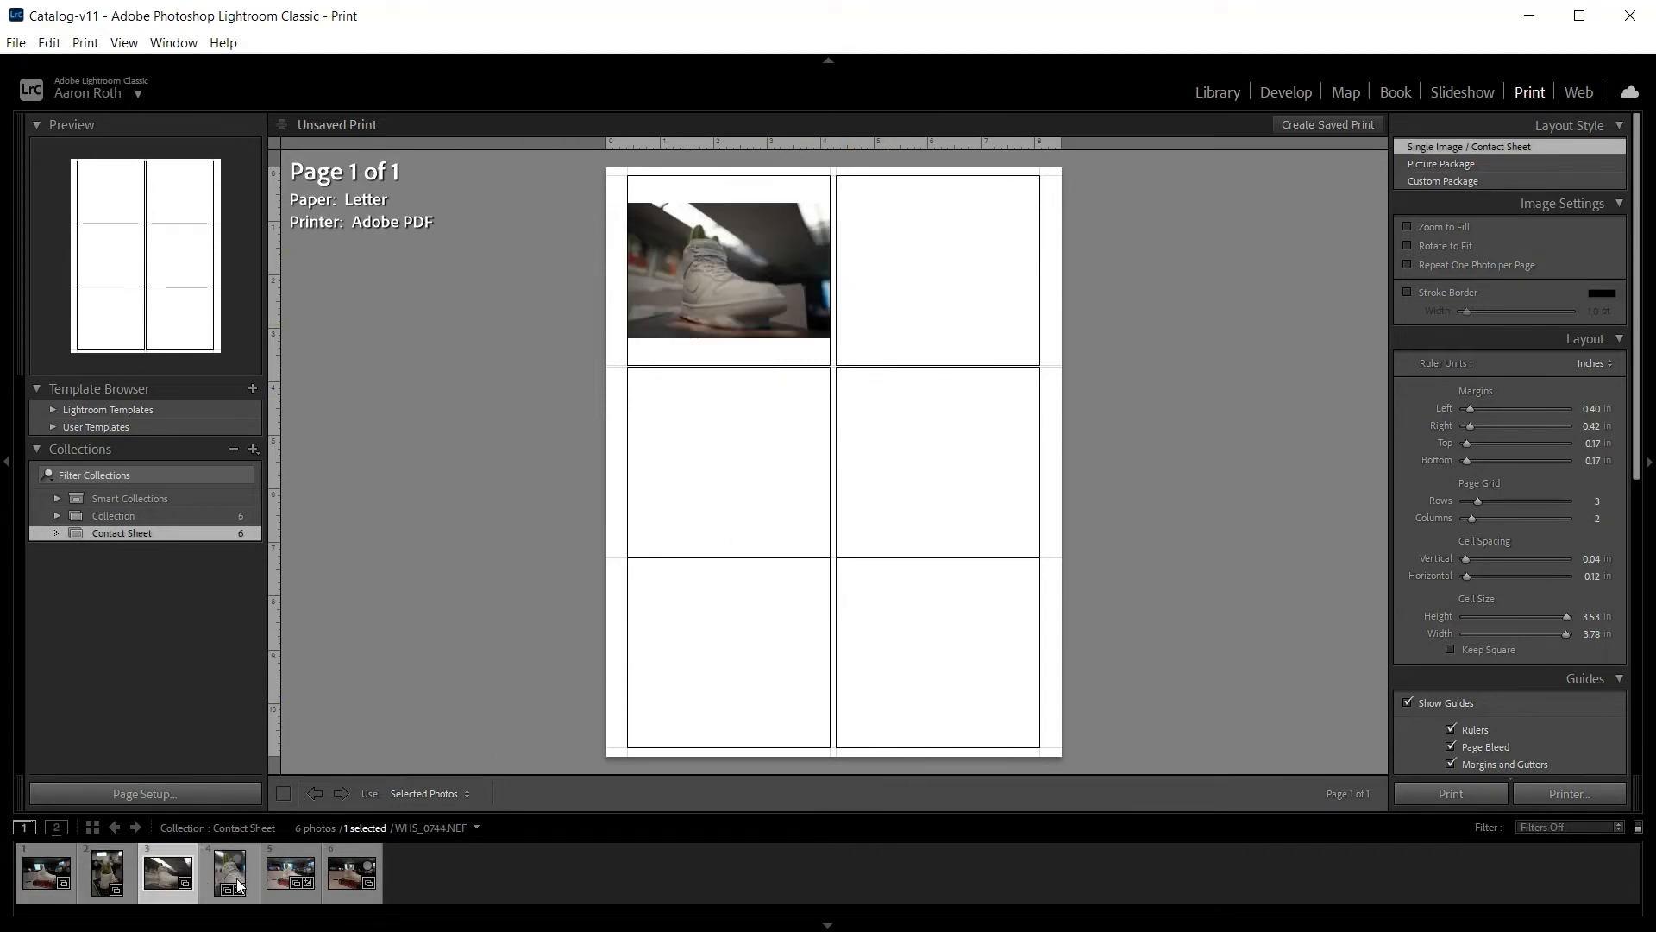
click(230, 873)
click(423, 884)
click(37, 869)
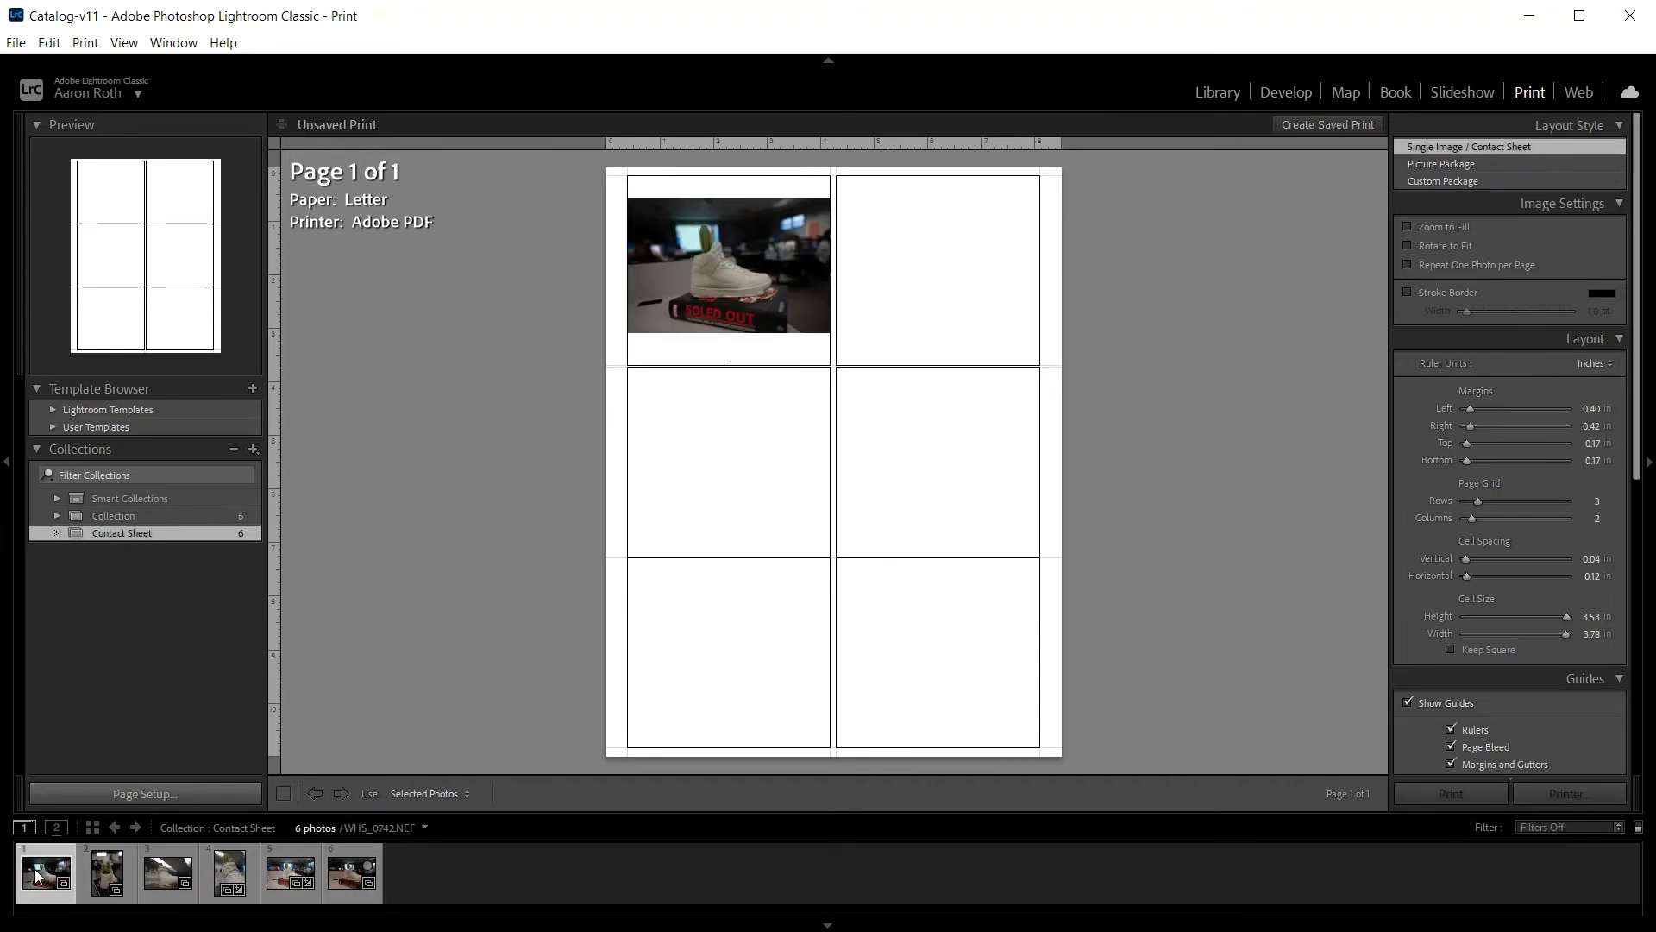
shift+click(344, 871)
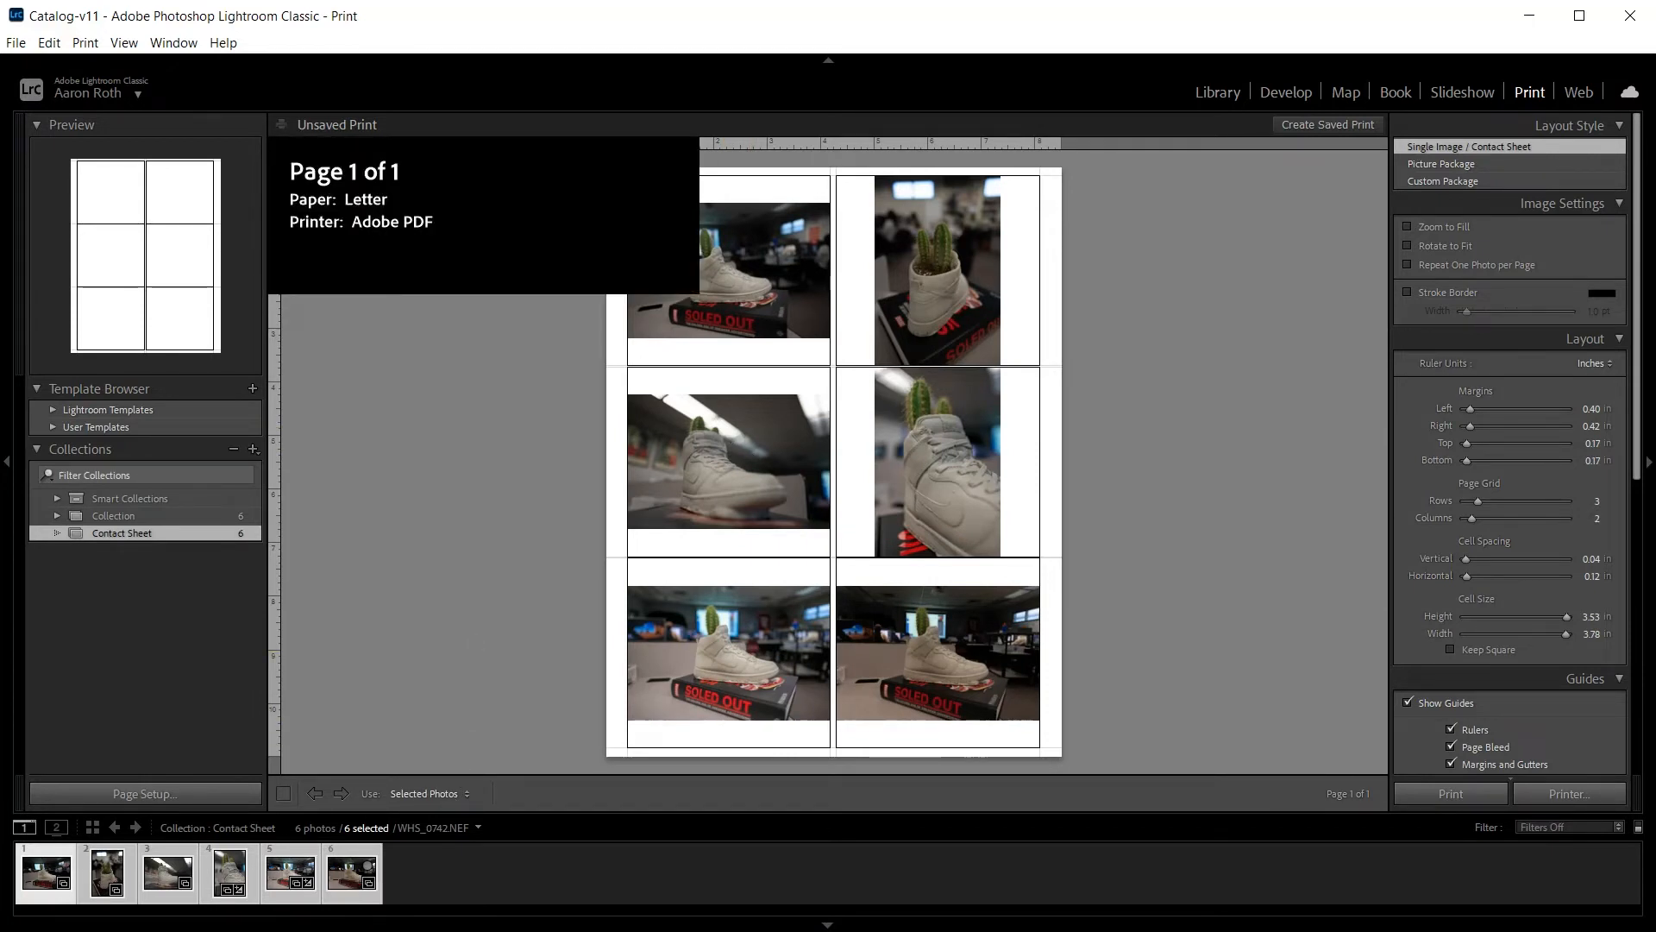
Step: Set the print layout to use All Filmstrip Photos
click(427, 794)
click(405, 816)
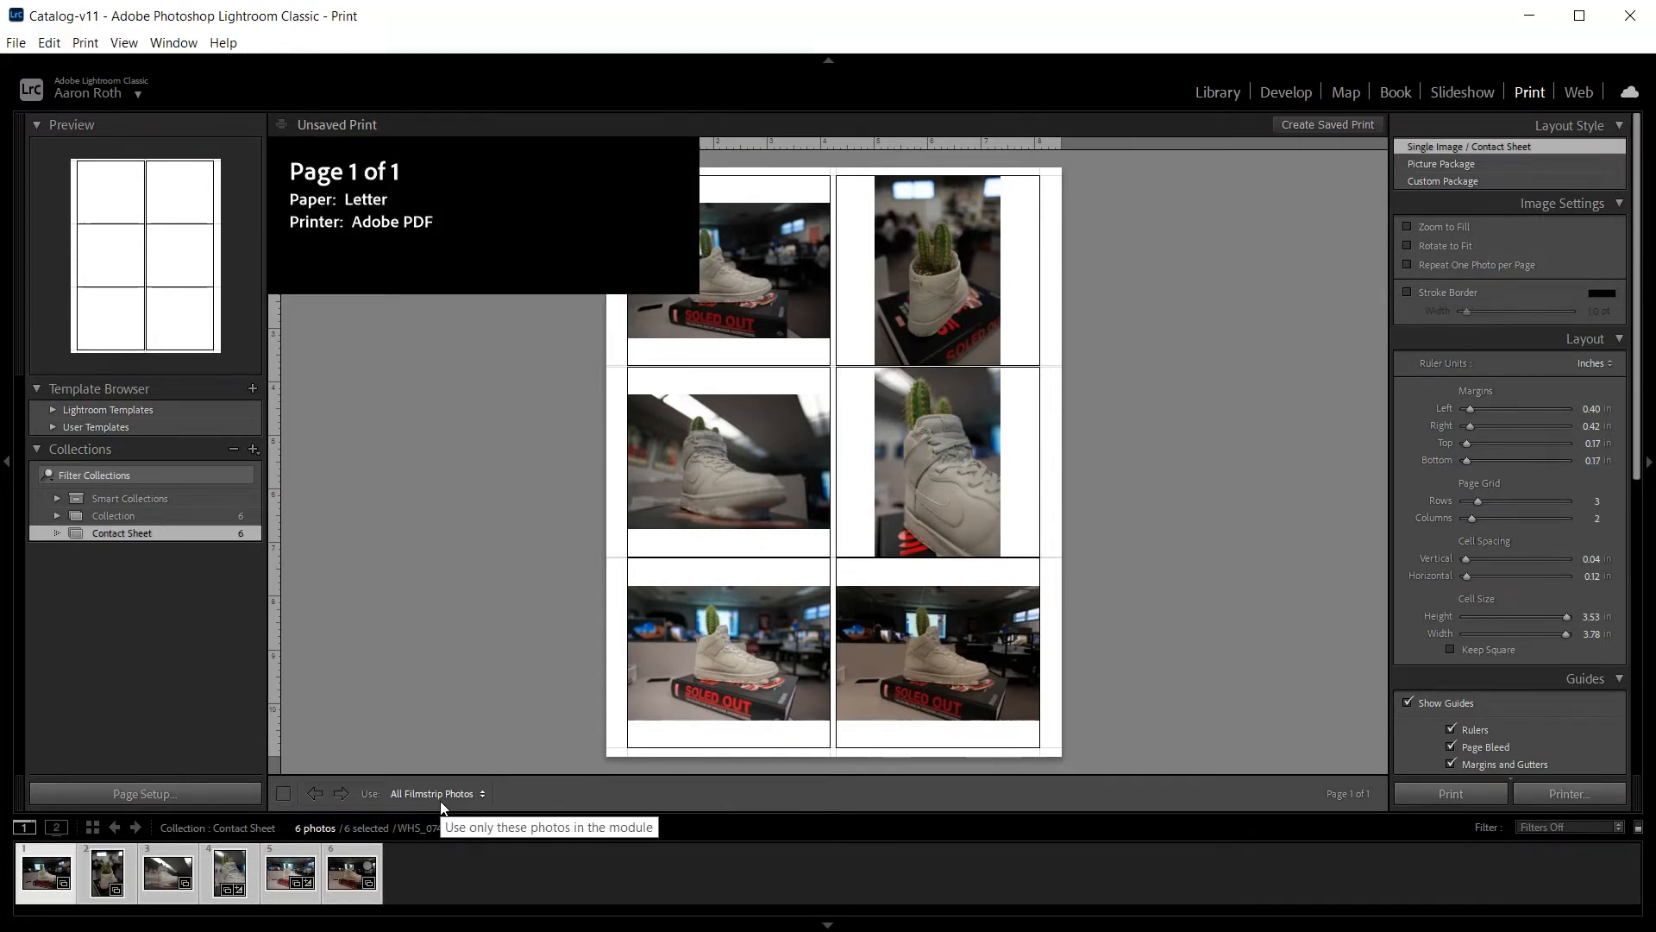
click(440, 795)
click(431, 816)
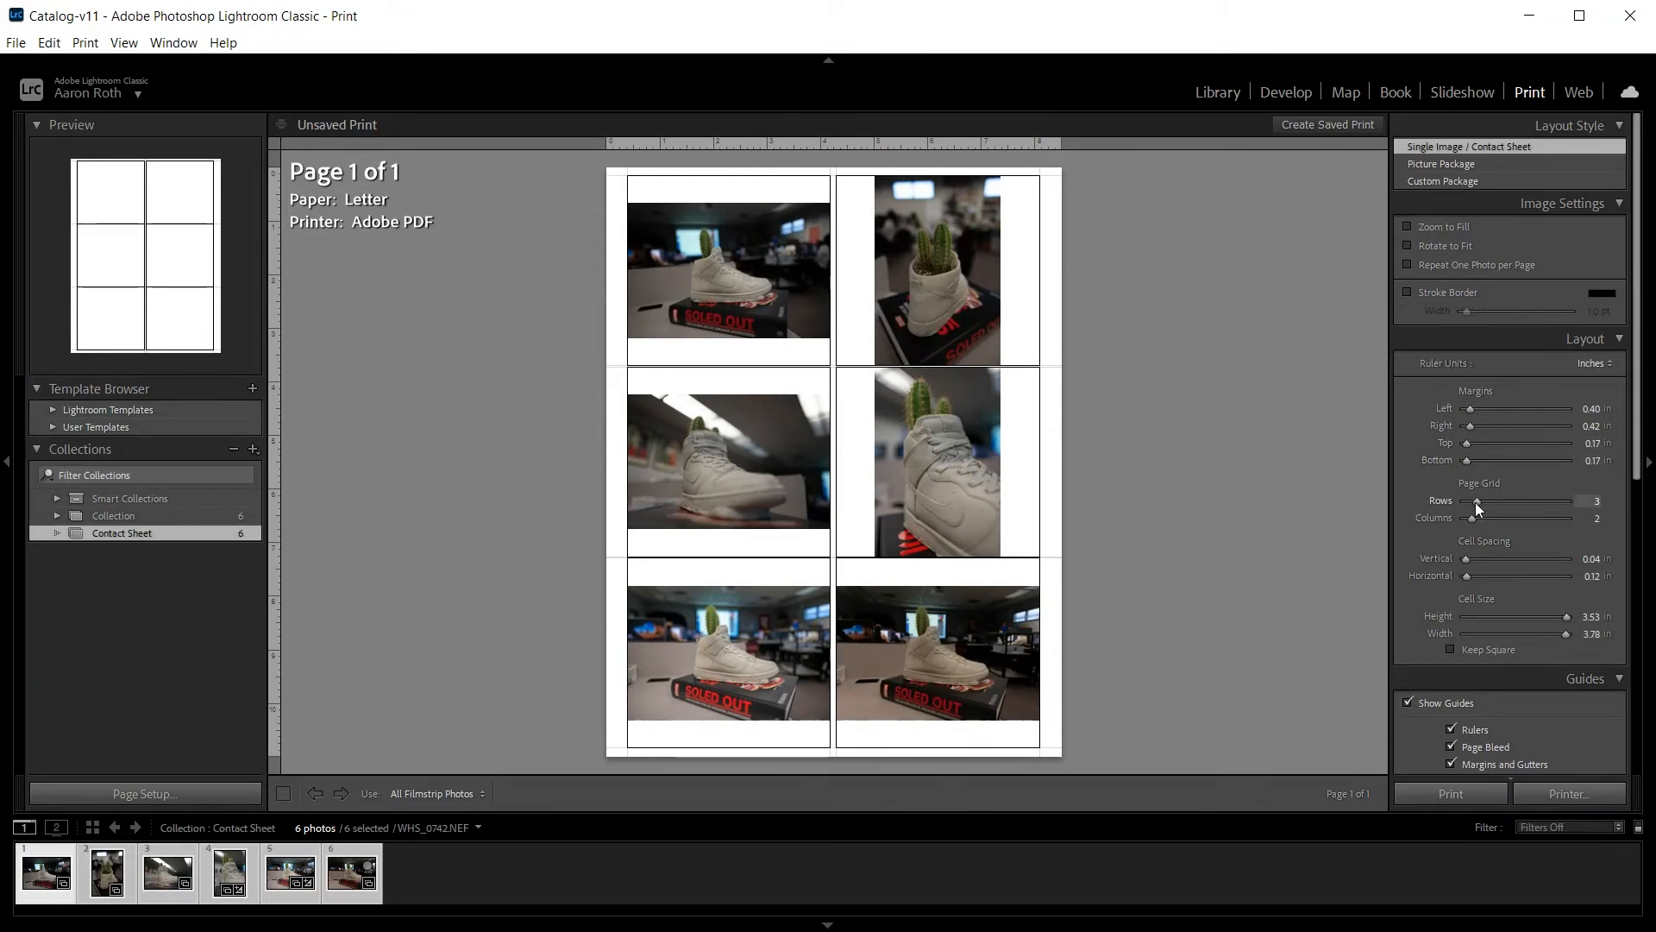
Step: Try a page grid of 2 rows, look through its pages, and restore 3 rows
drag(1475, 502, 1472, 502)
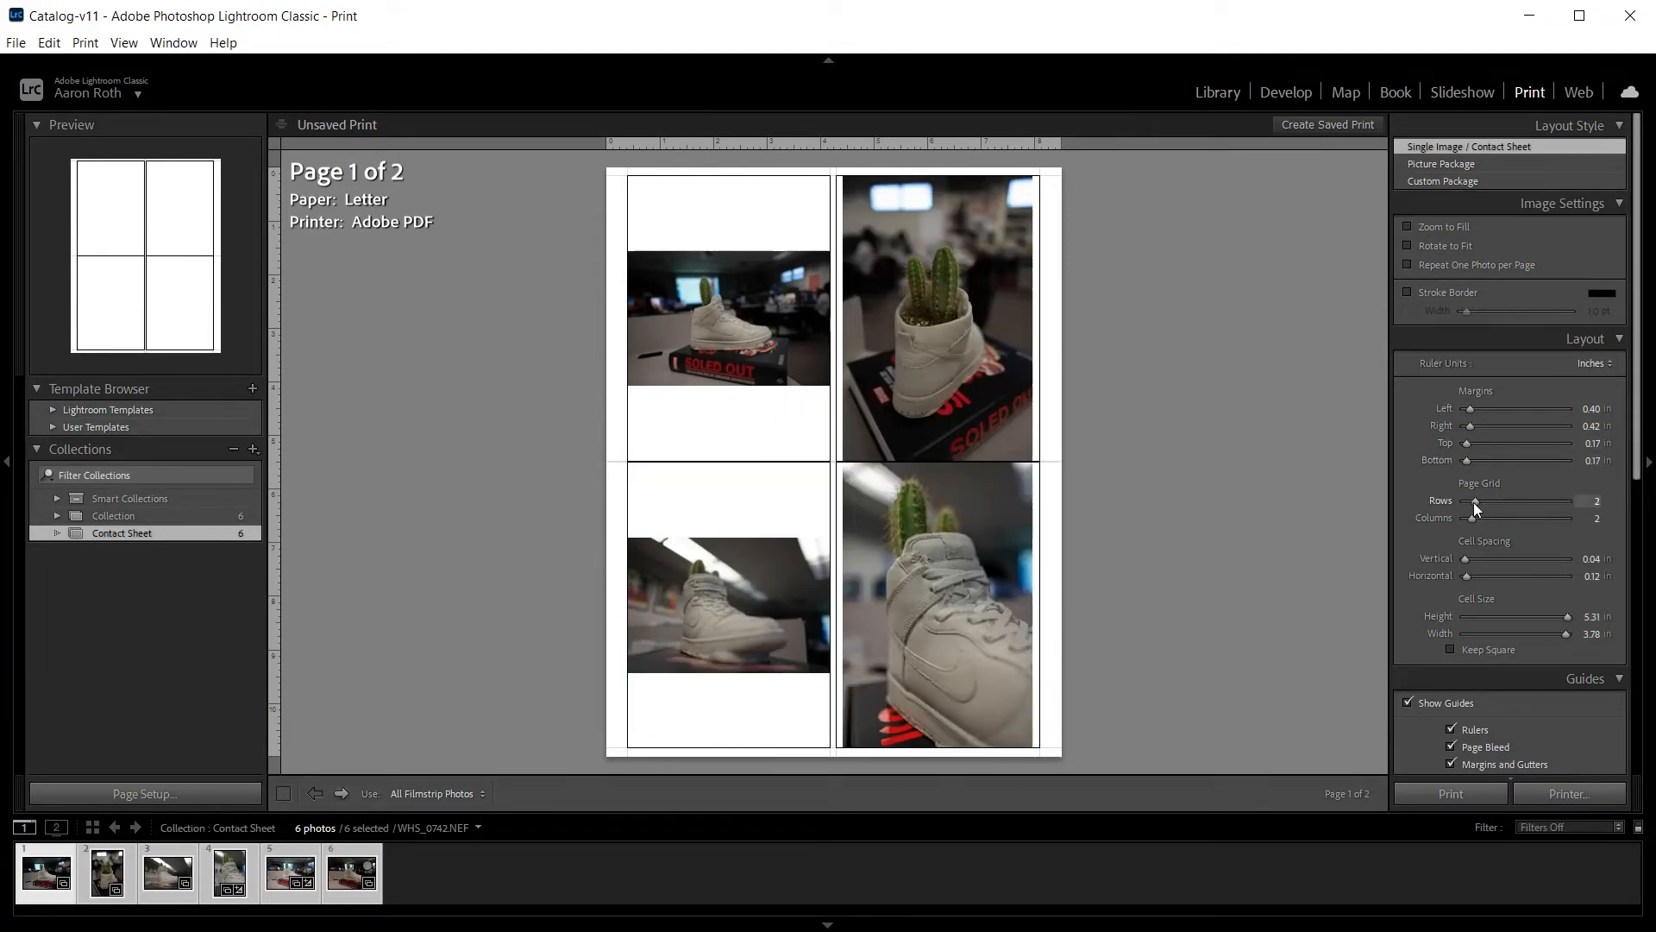
click(339, 795)
click(315, 793)
drag(1473, 500, 1477, 499)
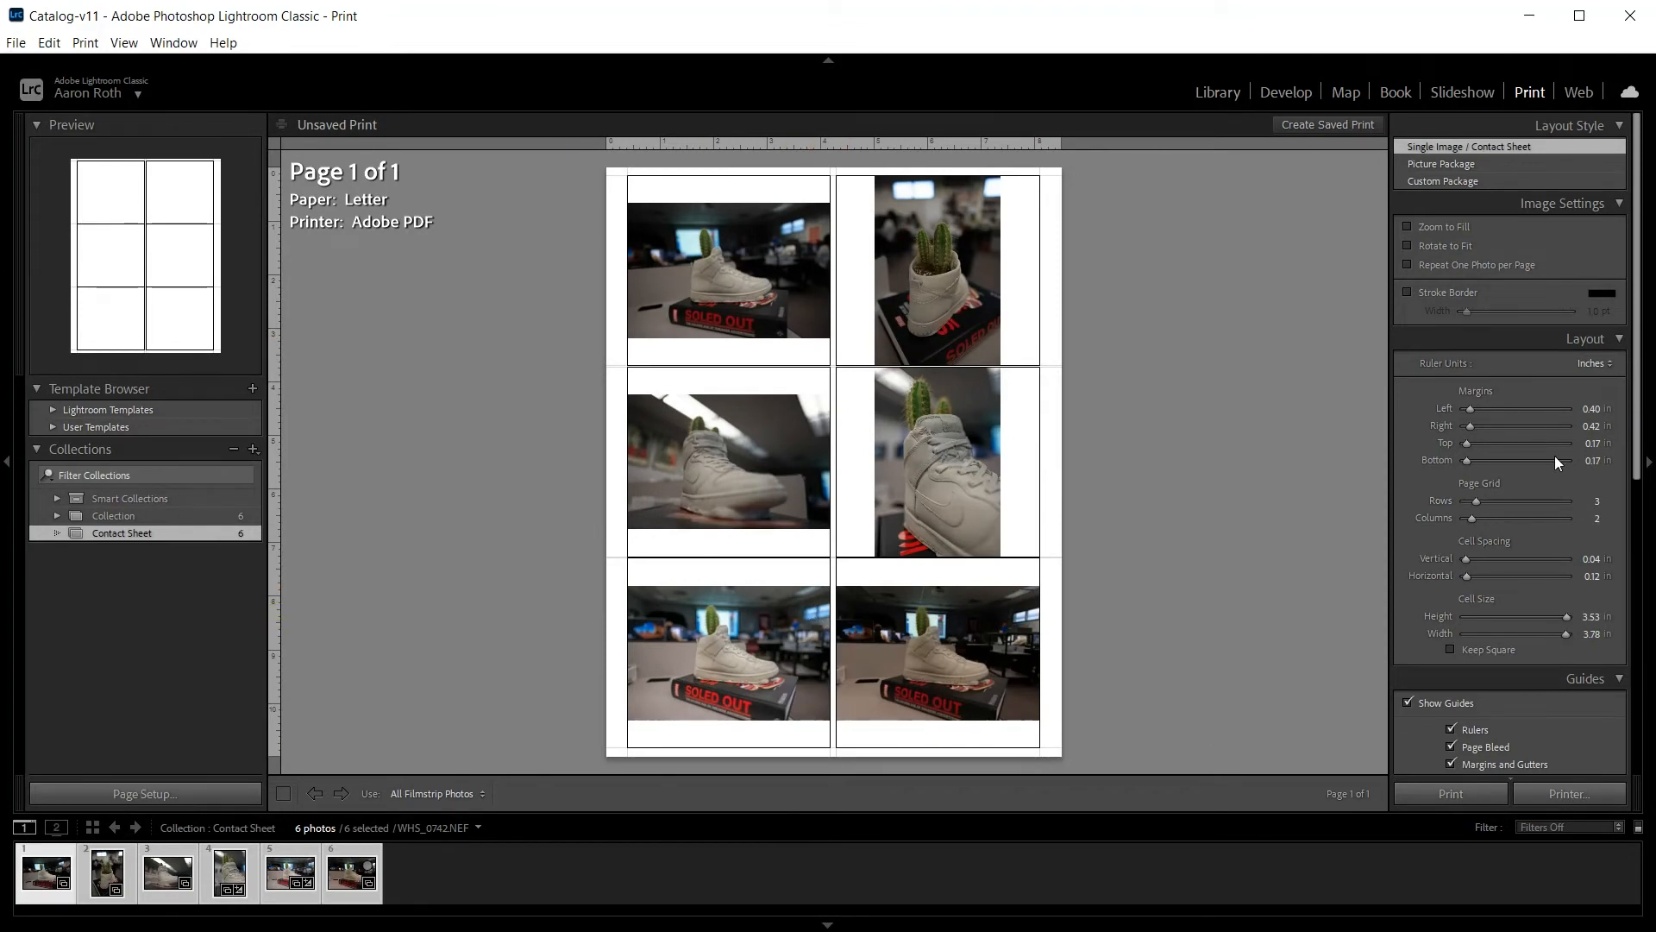
Step: Try Exposure as the photo info under each picture and return it to Caption
scroll(1511, 515, down, 6)
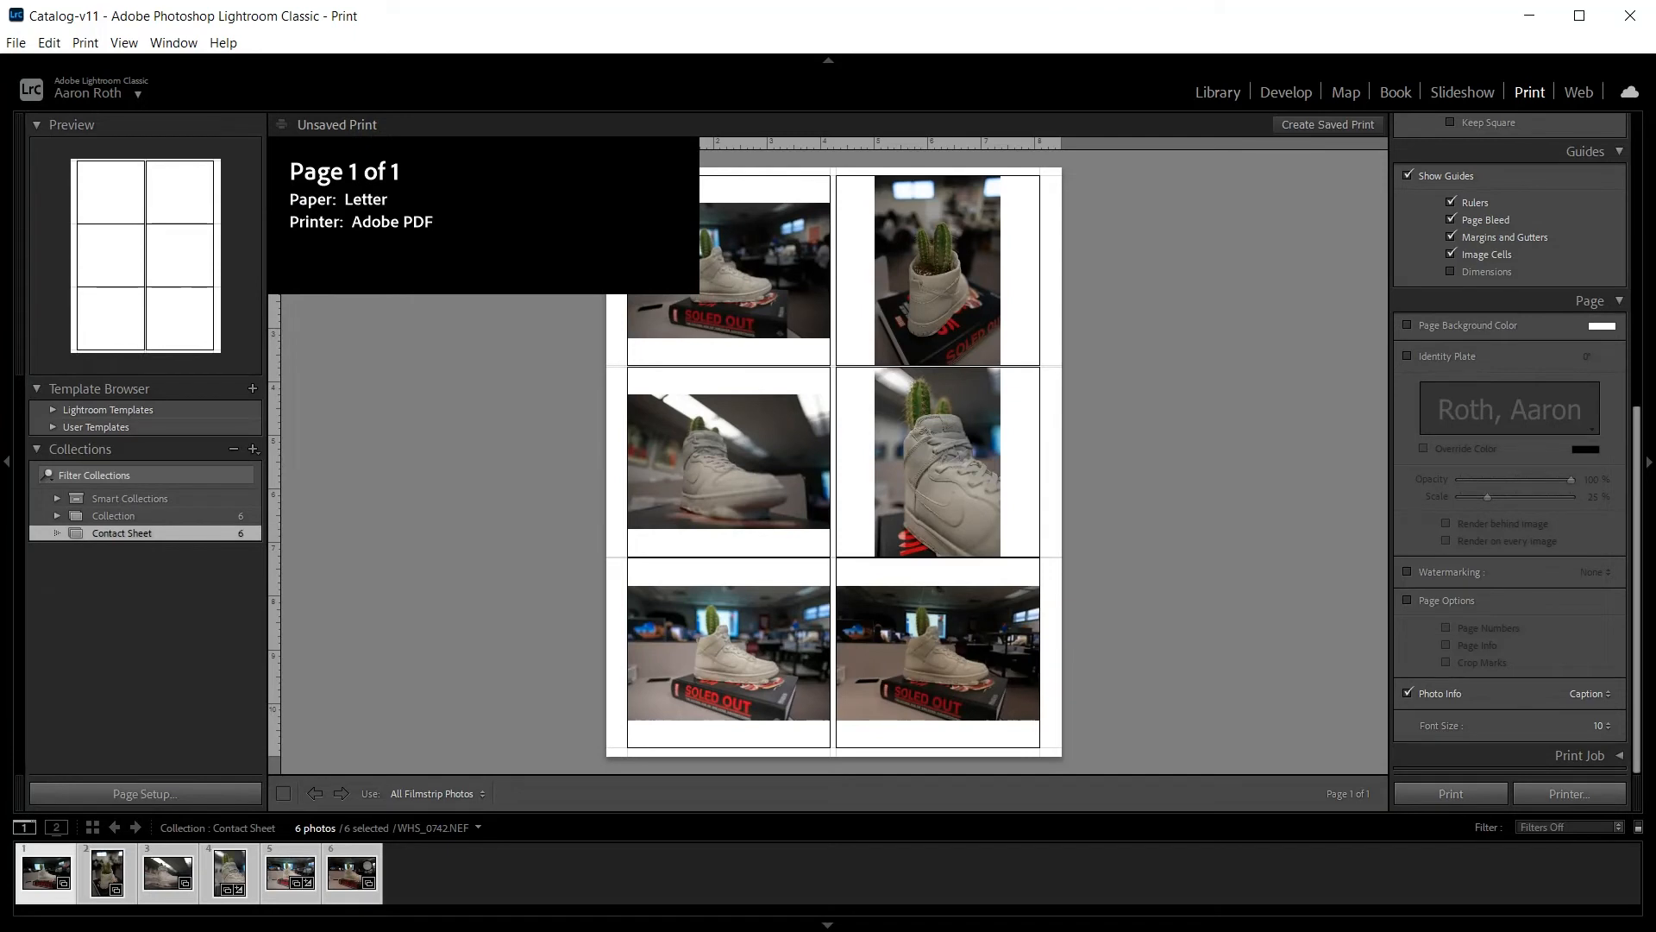
click(1544, 799)
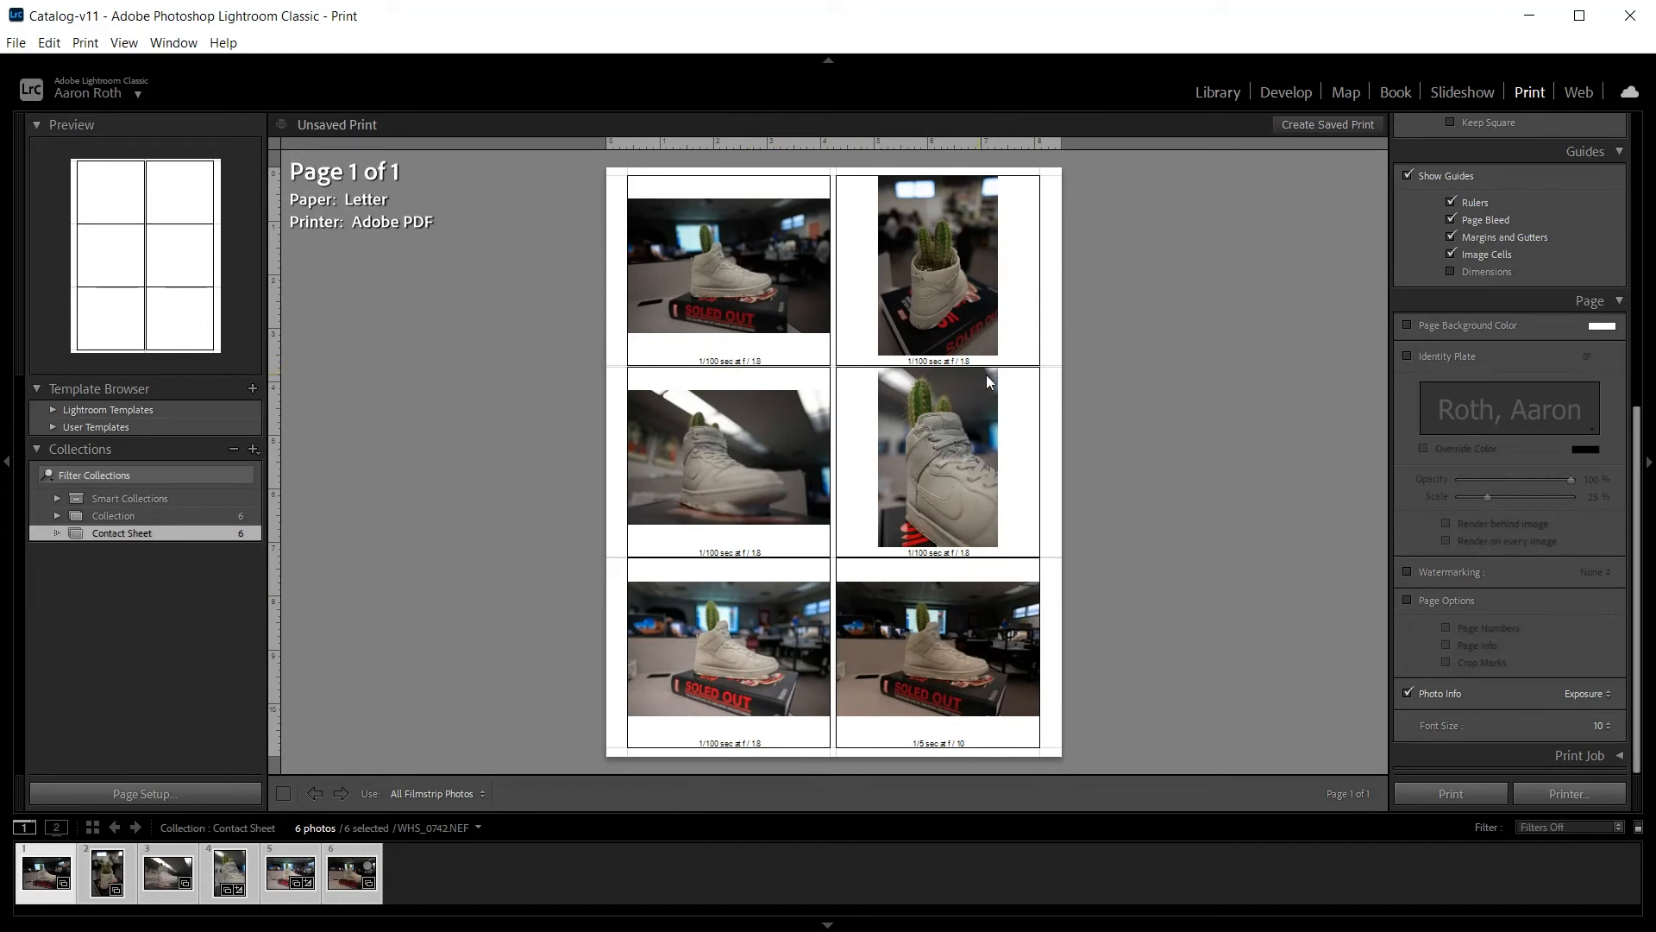
click(1520, 715)
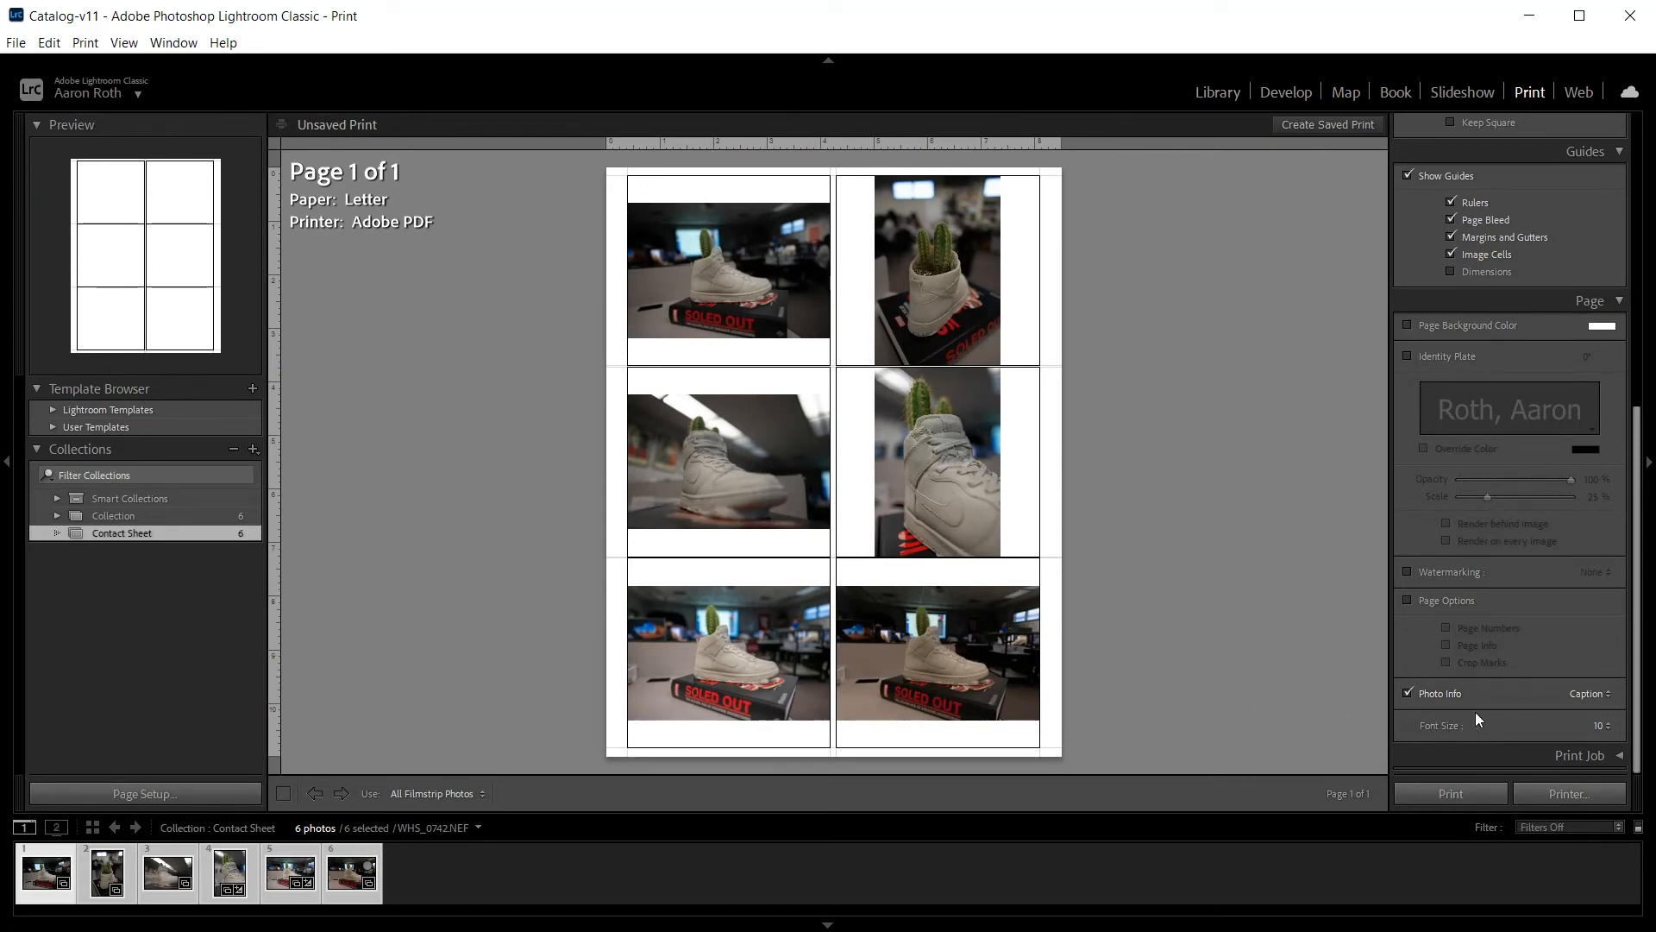
Step: Print the contact sheet through Adobe PDF and save it in the H: drive's Multimedia folder as "Lightroom (WHS_0742"
click(1567, 794)
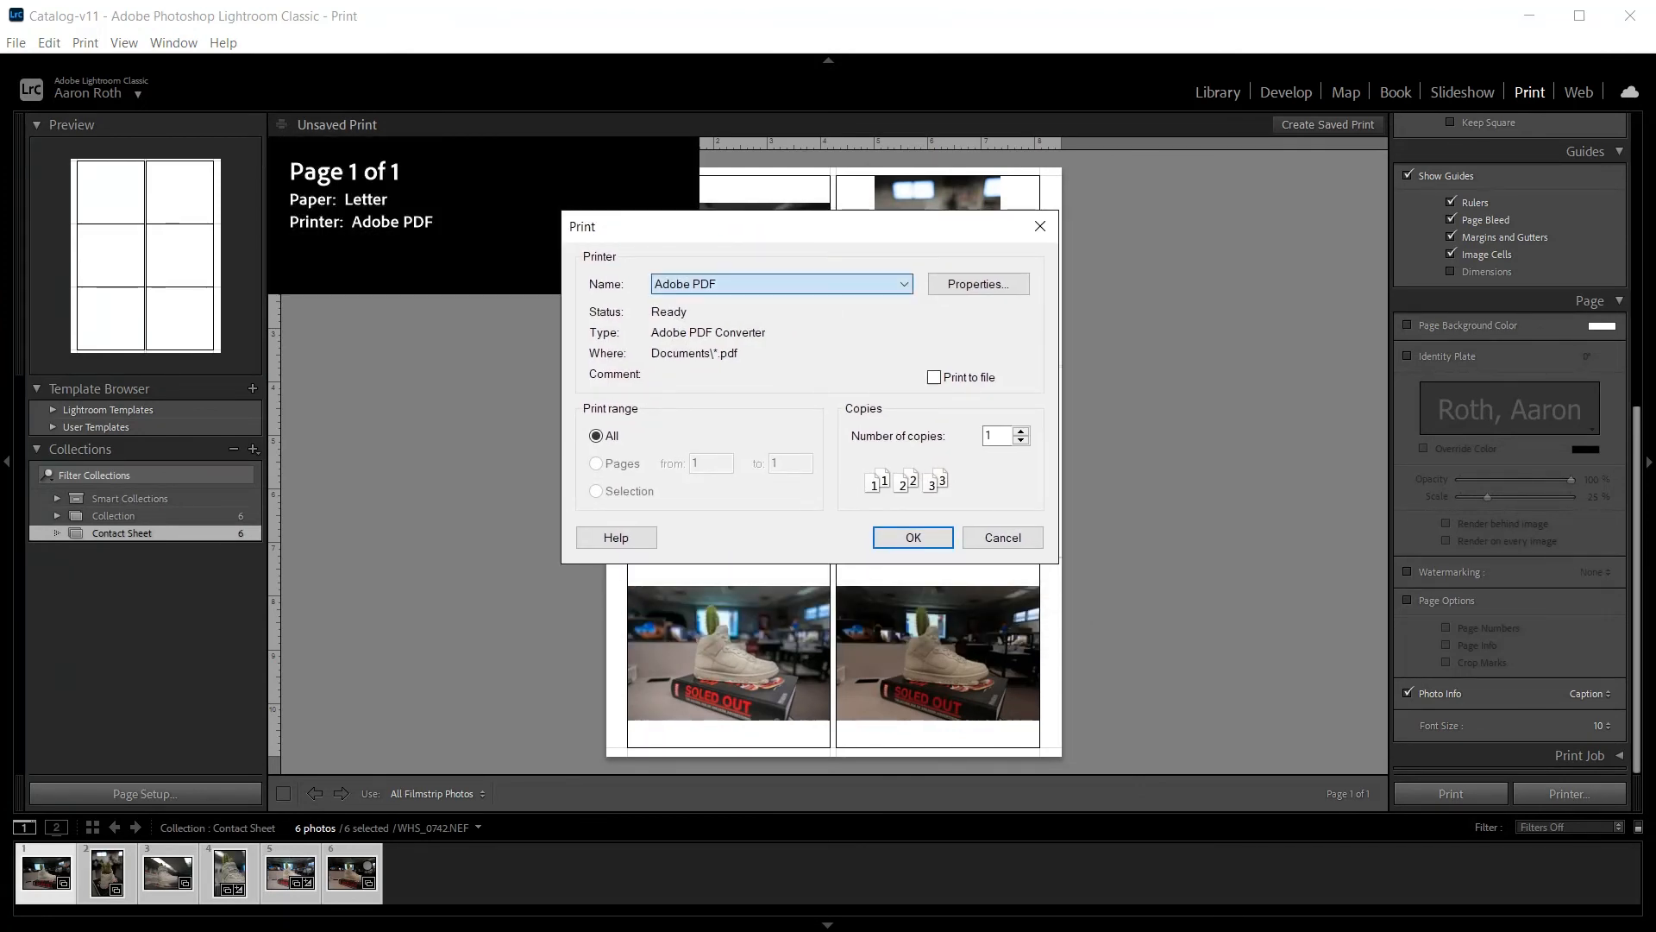
click(935, 540)
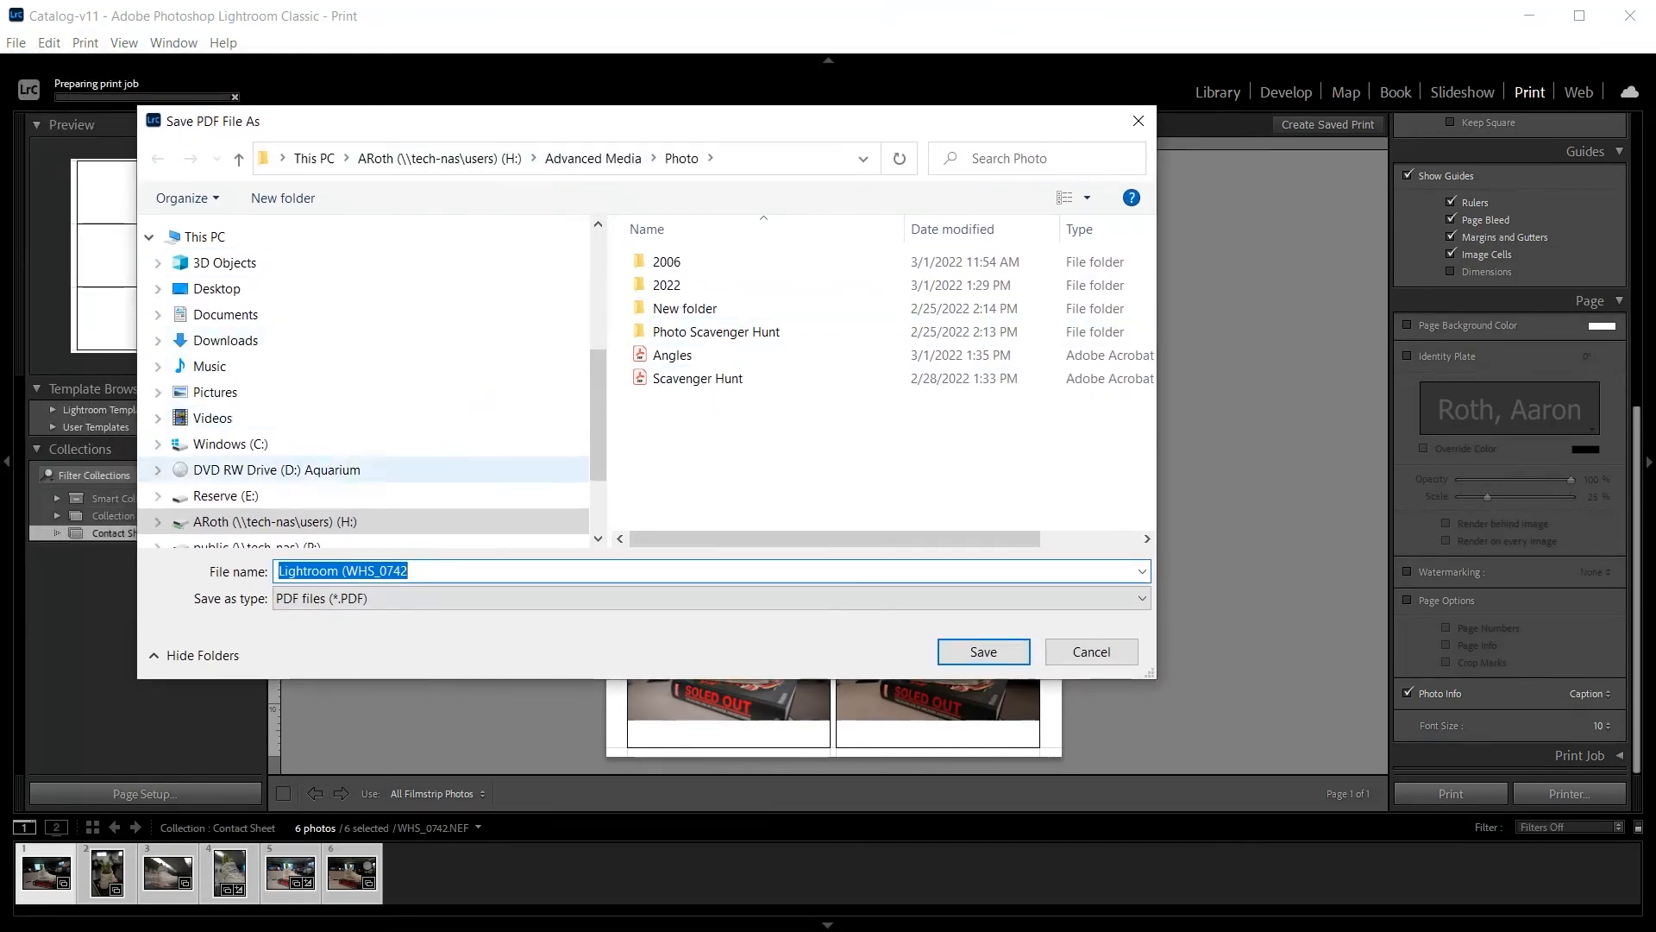
click(274, 522)
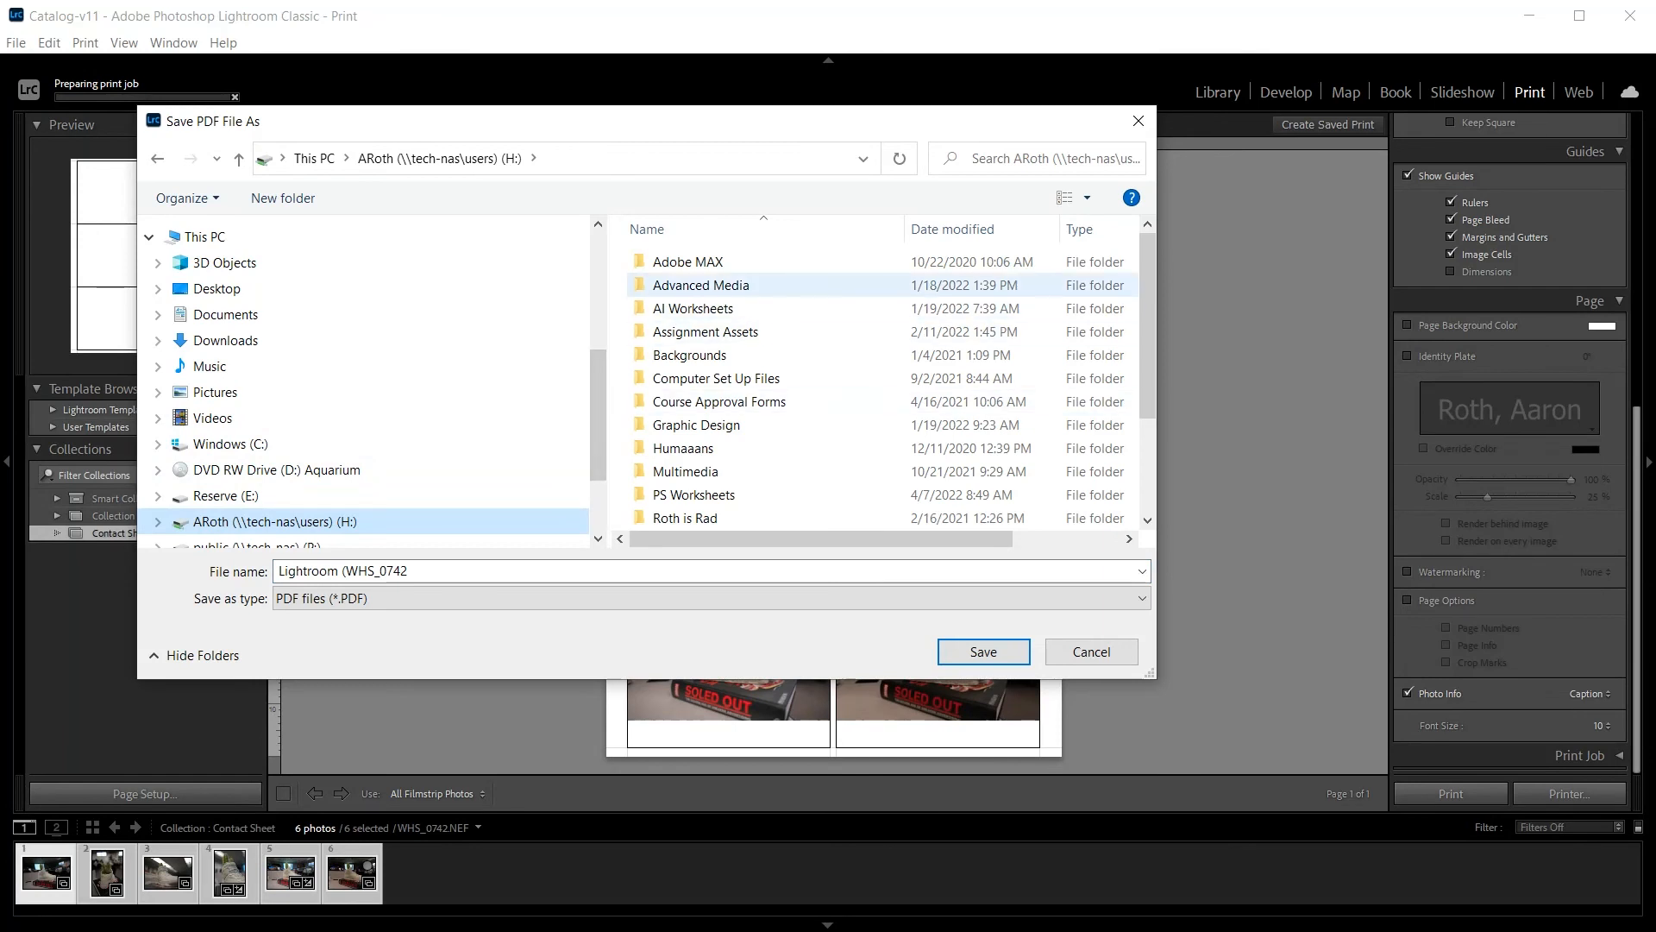
scroll(733, 355, down, 2)
double_click(683, 332)
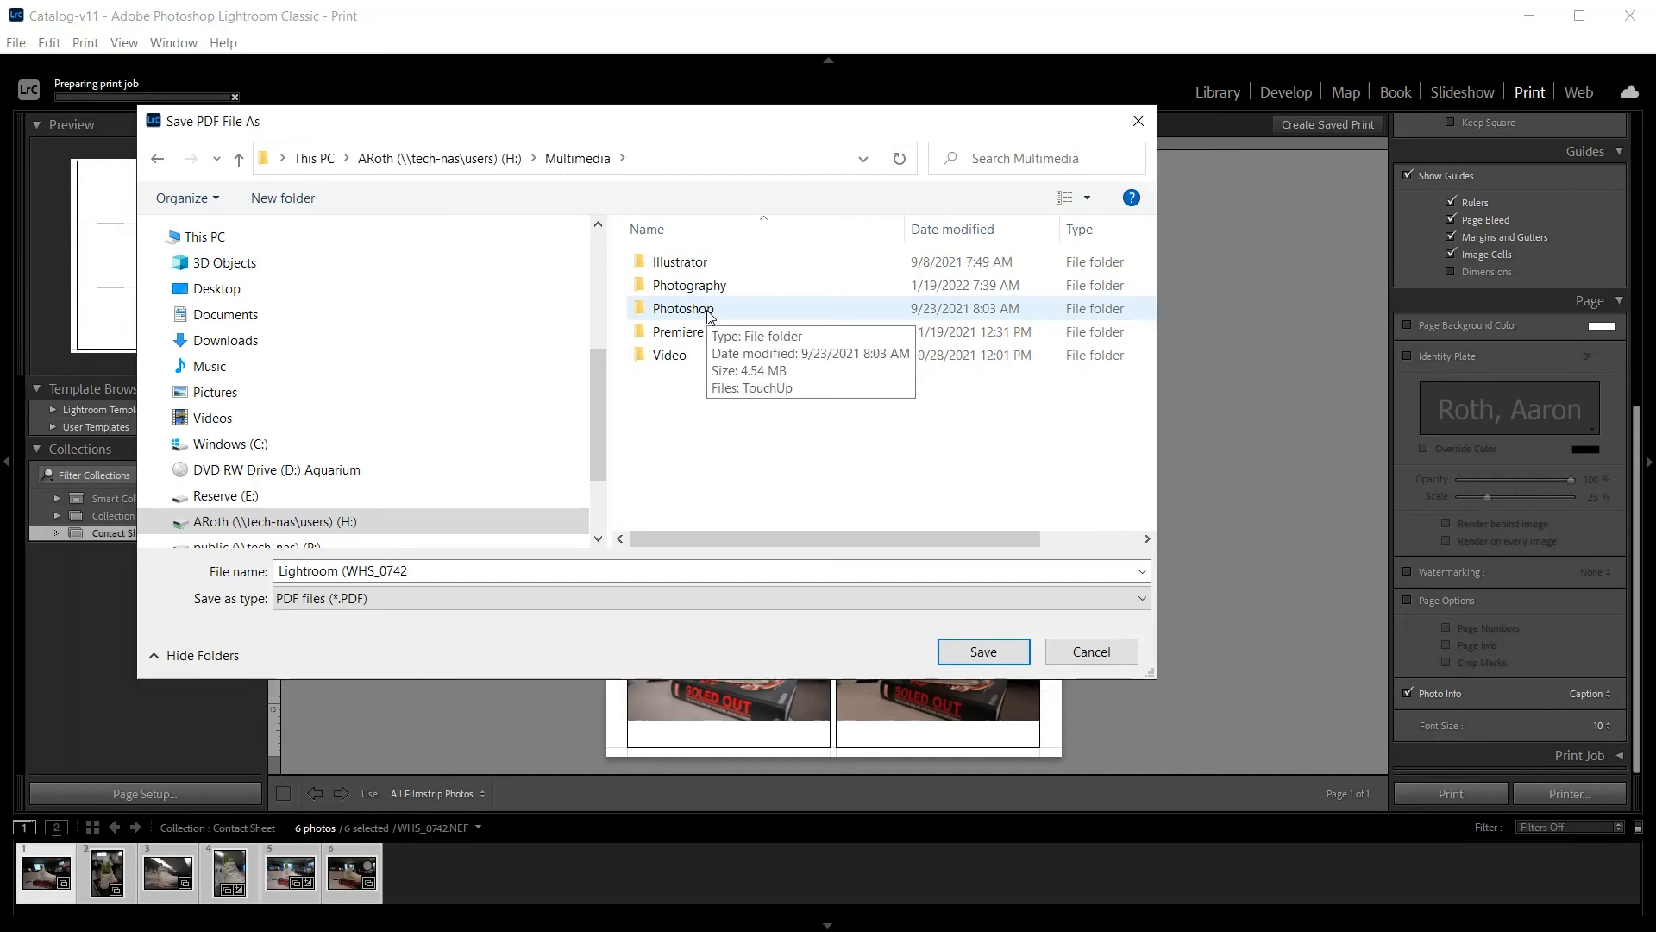
click(379, 569)
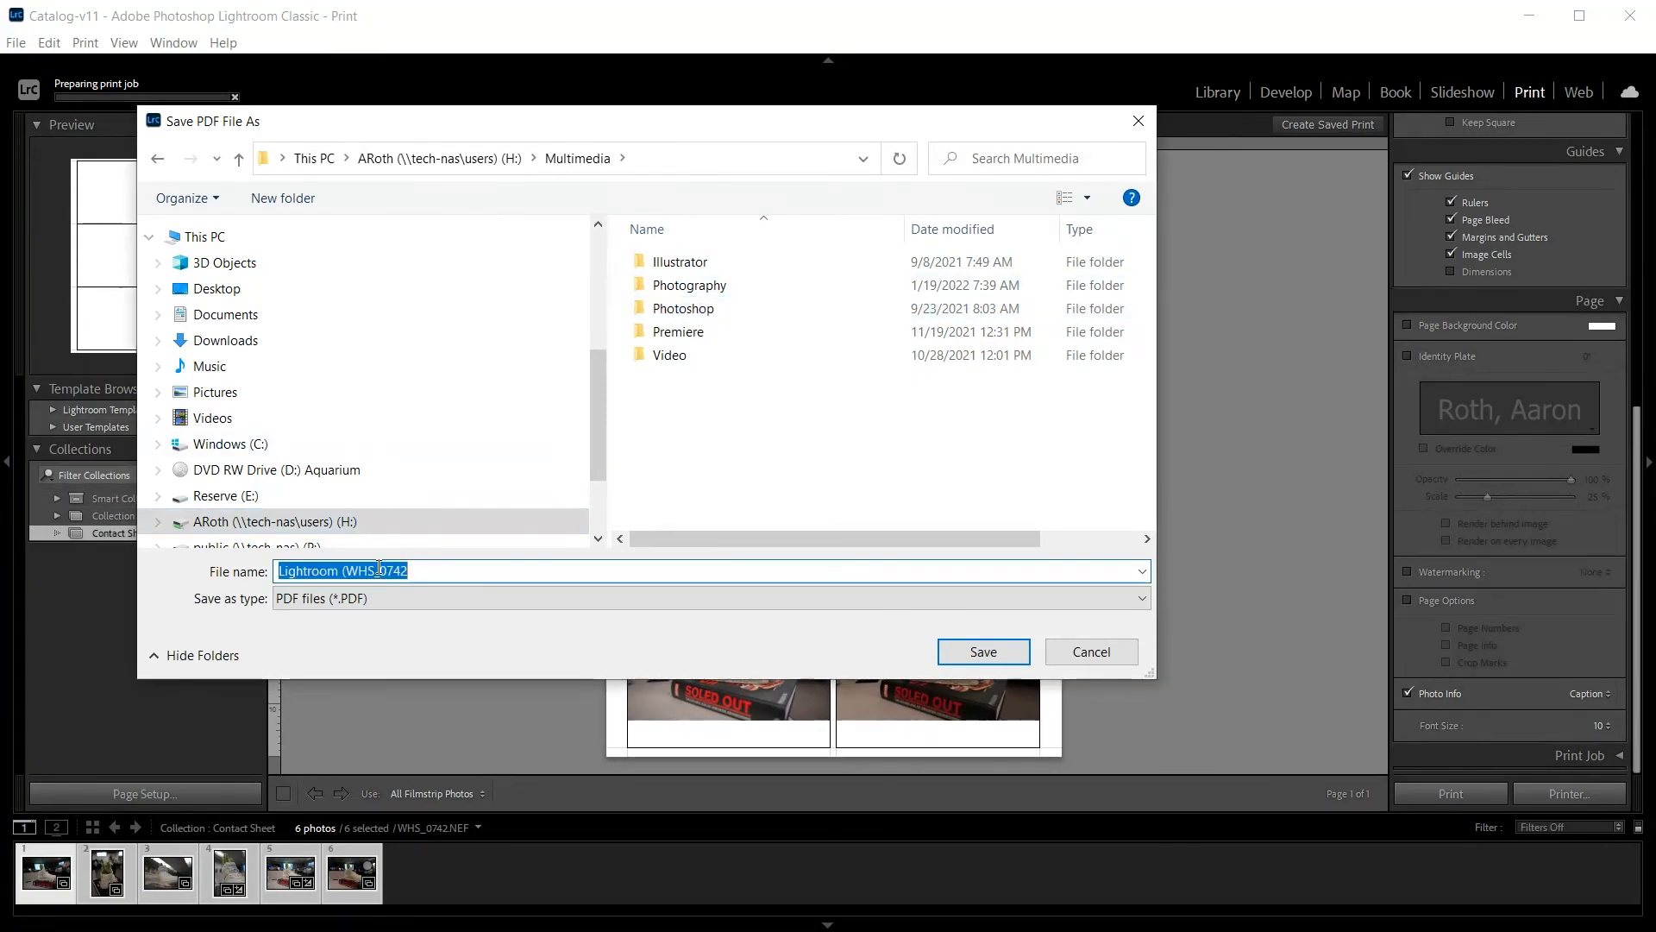
click(986, 647)
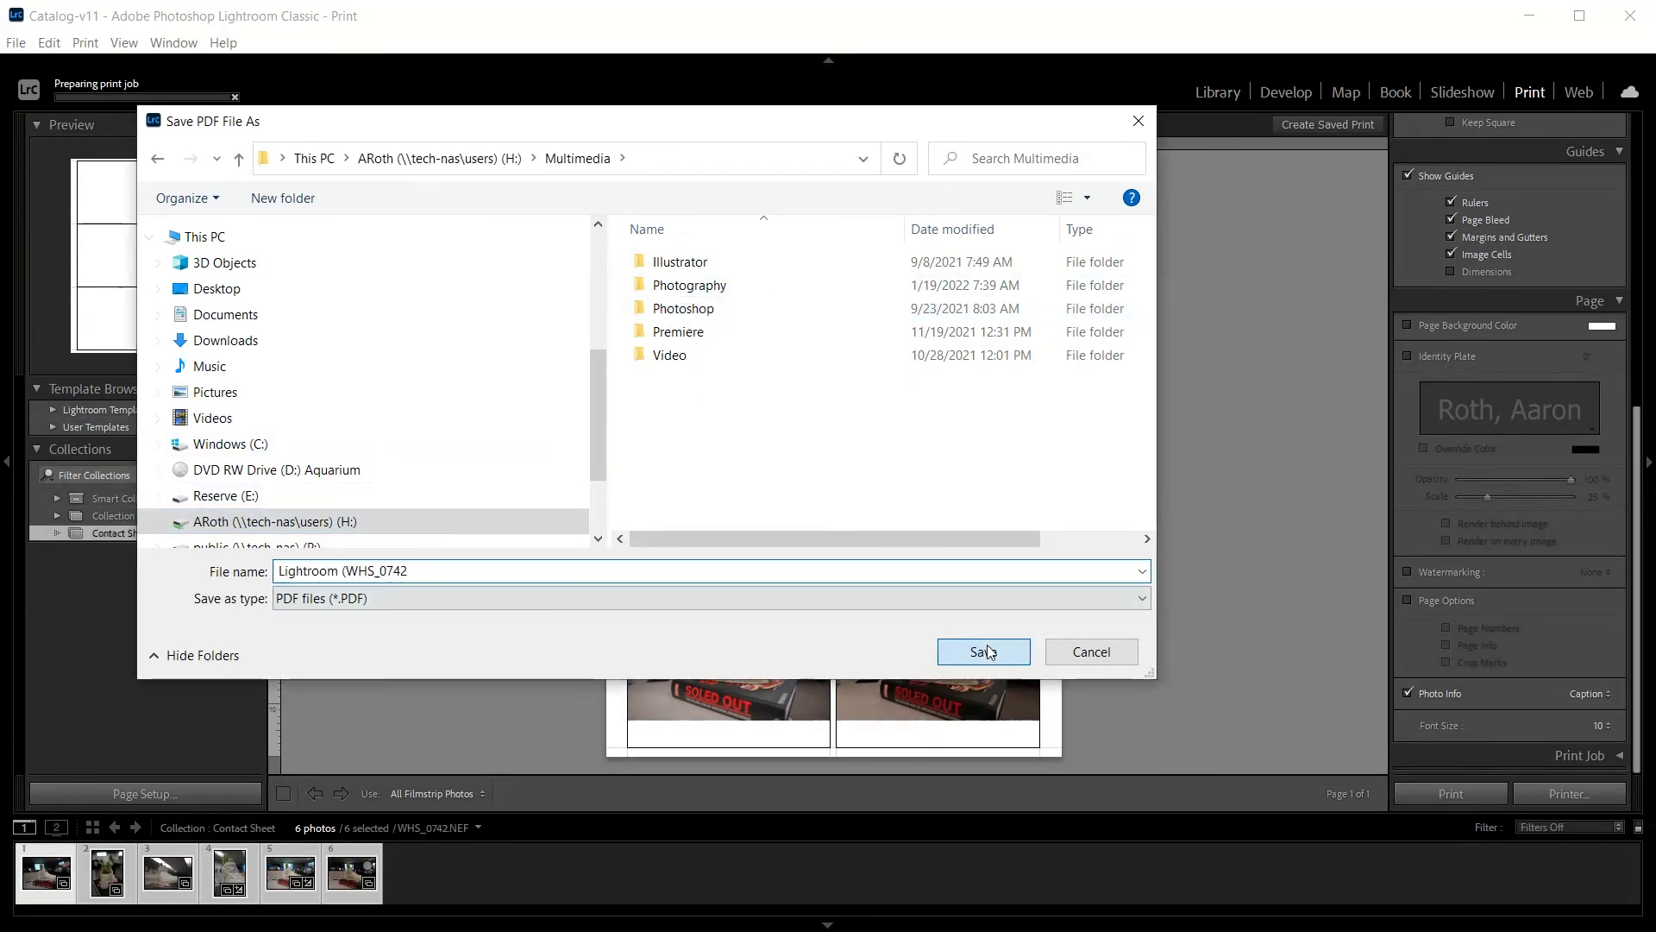